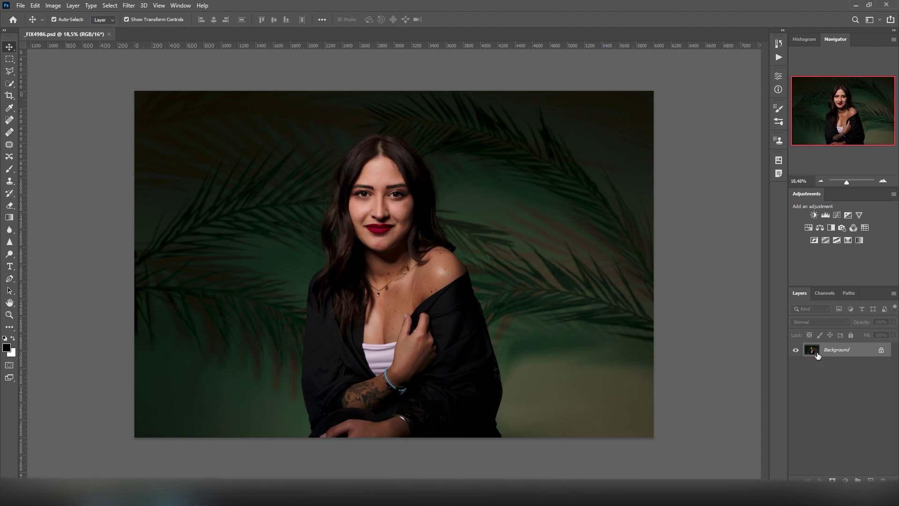
# Duplicate the Background layer and spot-heal a forehead line and a small forehead spot.
pyautogui.moveTo(817, 356); pyautogui.dragTo(871, 480)
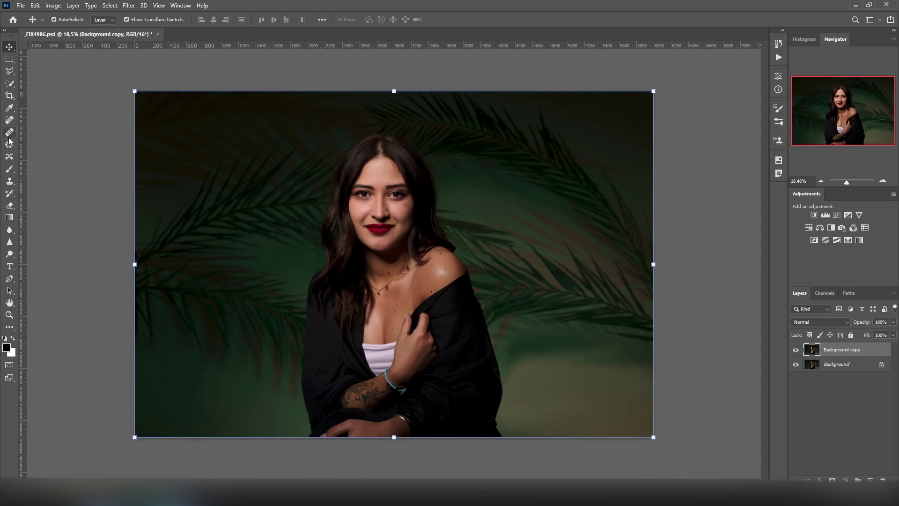
pyautogui.click(9, 120)
pyautogui.scroll(3, 356, 201)
pyautogui.scroll(2, 394, 176)
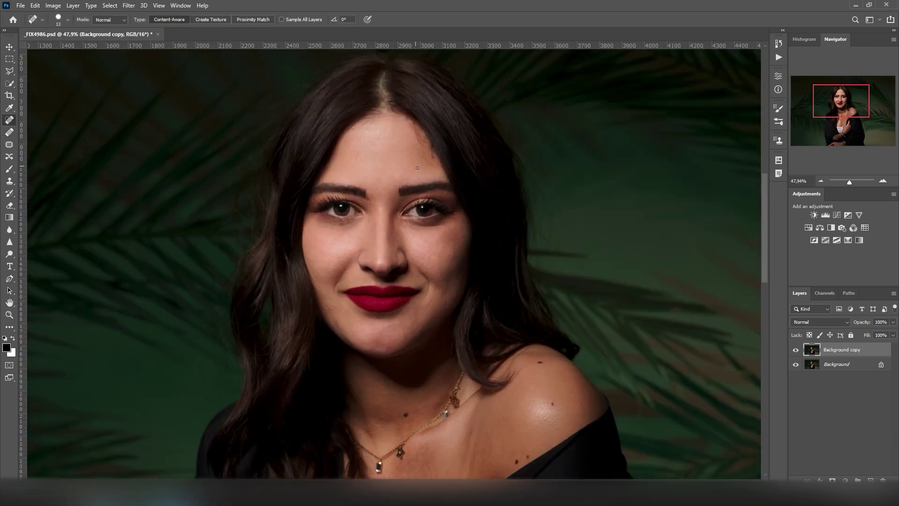
pyautogui.scroll(2, 403, 174)
pyautogui.scroll(1, 419, 169)
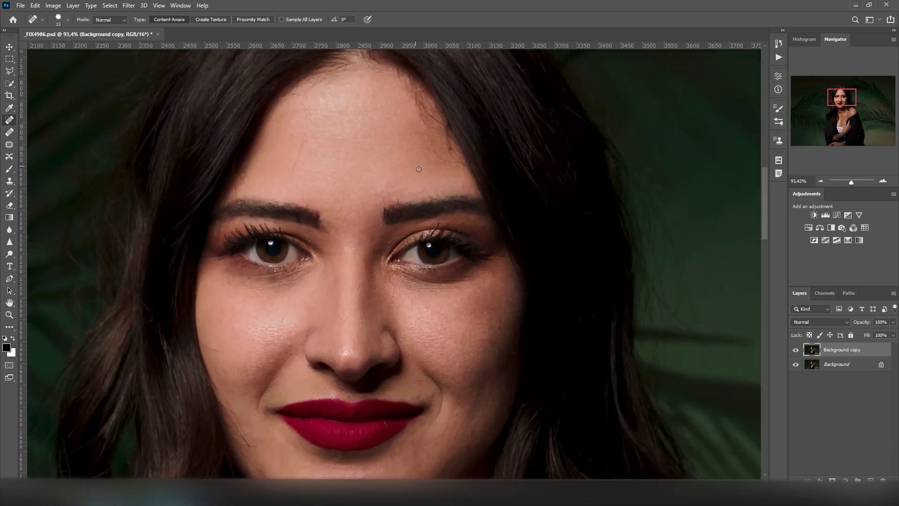
pyautogui.scroll(1, 273, 169)
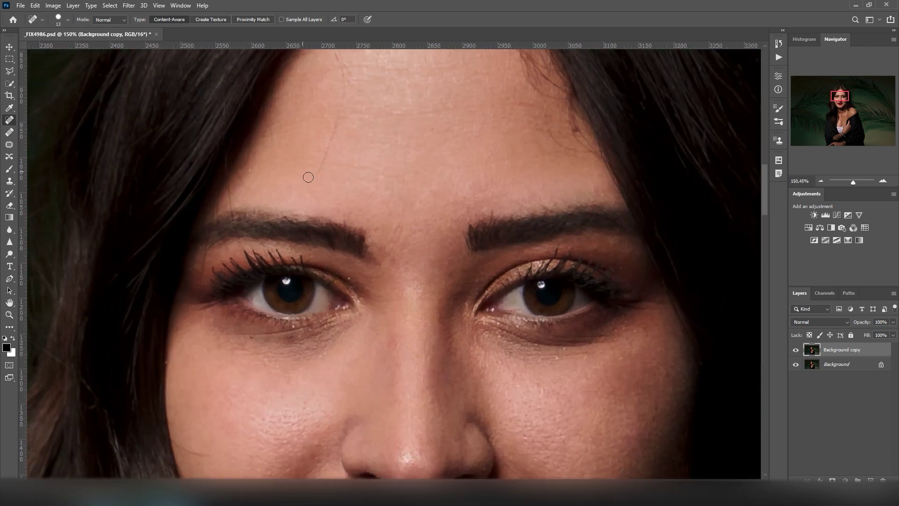
pyautogui.scroll(1, 308, 176)
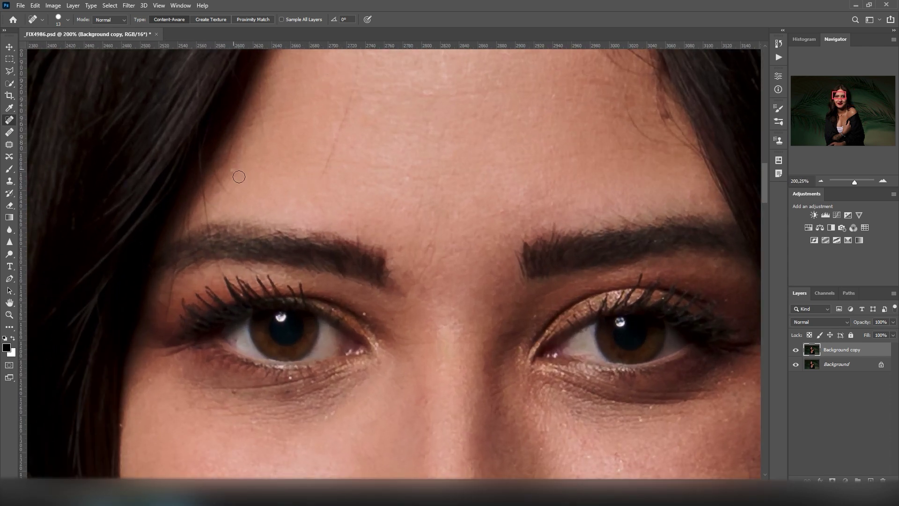
pyautogui.moveTo(319, 182); pyautogui.dragTo(342, 153)
pyautogui.click(443, 192)
# Heal the remaining forehead marks, the high arc and the line between the eyebrows.
pyautogui.scroll(3, 340, 209)
pyautogui.moveTo(346, 105)
pyautogui.mouseDown()
pyautogui.moveTo(354, 119)
pyautogui.moveTo(442, 136)
pyautogui.mouseUp()
pyautogui.moveTo(624, 203); pyautogui.dragTo(629, 218)
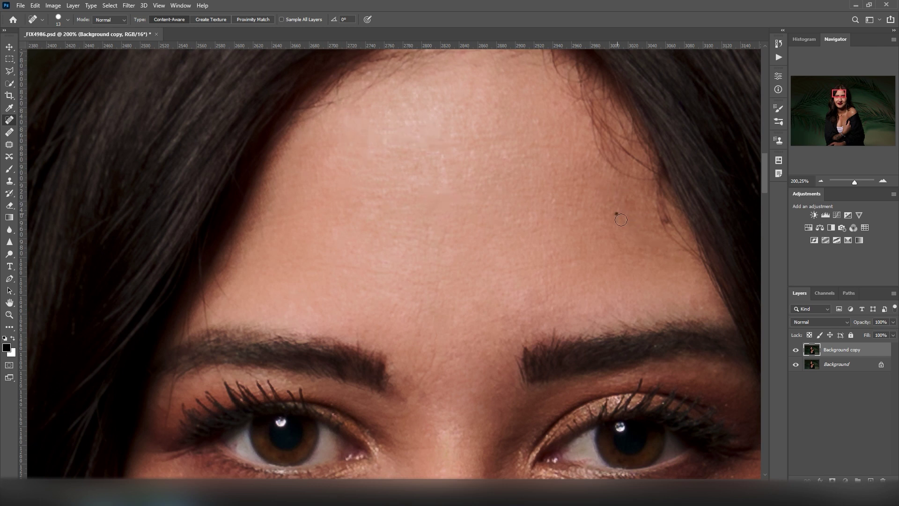
pyautogui.moveTo(424, 117); pyautogui.dragTo(369, 124)
pyautogui.moveTo(432, 345); pyautogui.dragTo(423, 379)
pyautogui.scroll(1, 170, 473)
# Heal a small cheek blemish and remove the stray hair strand on the jaw.
pyautogui.hotkey('shift', 'j')
pyautogui.hotkey('shift', 'j')
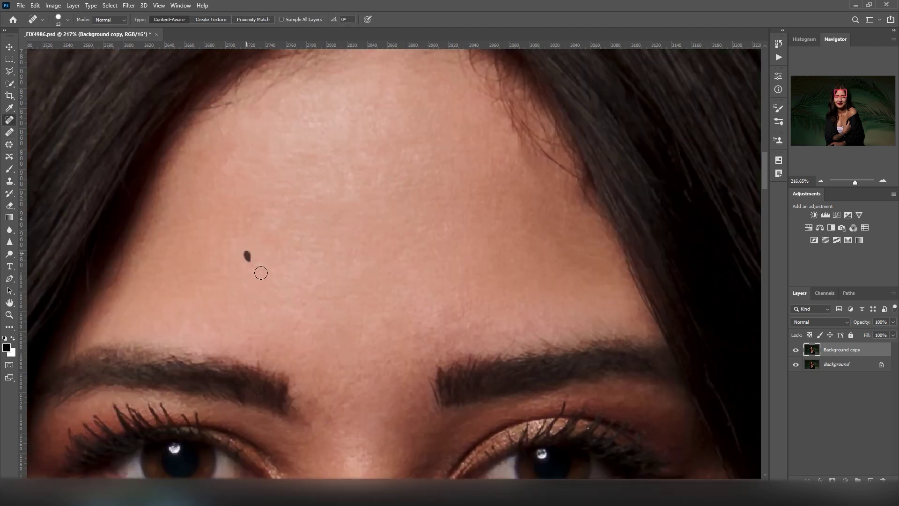
pyautogui.hscroll(-3, 259, 269)
pyautogui.scroll(-3, 259, 269)
pyautogui.scroll(-3, 609, 258)
pyautogui.click(546, 358)
pyautogui.scroll(-2, 463, 350)
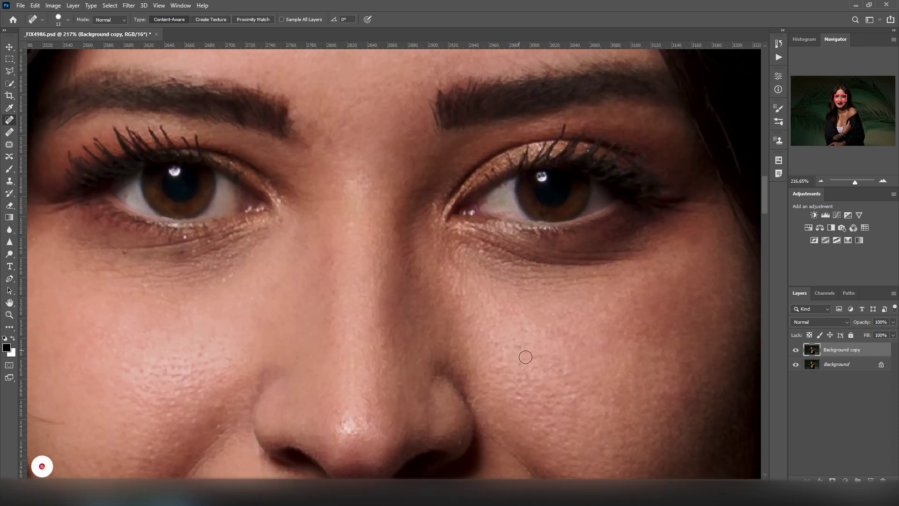
pyautogui.scroll(-5, 542, 439)
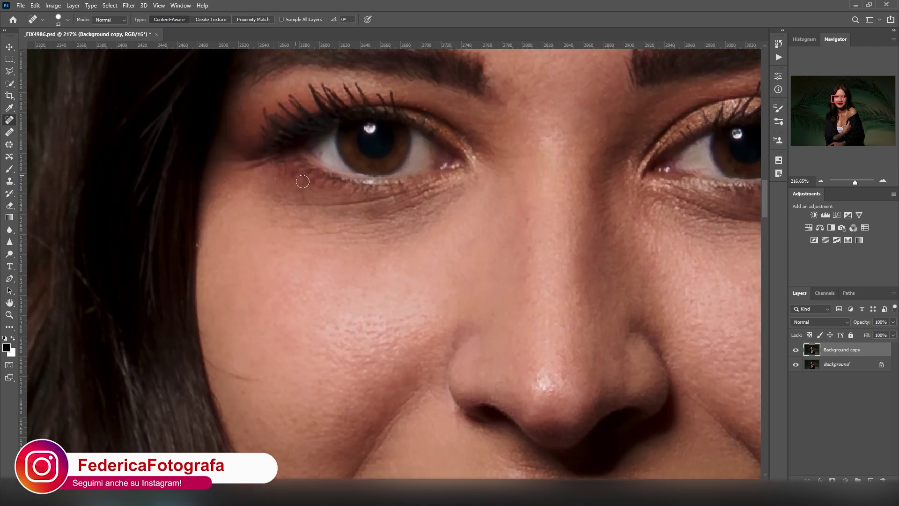
pyautogui.scroll(-10, 337, 355)
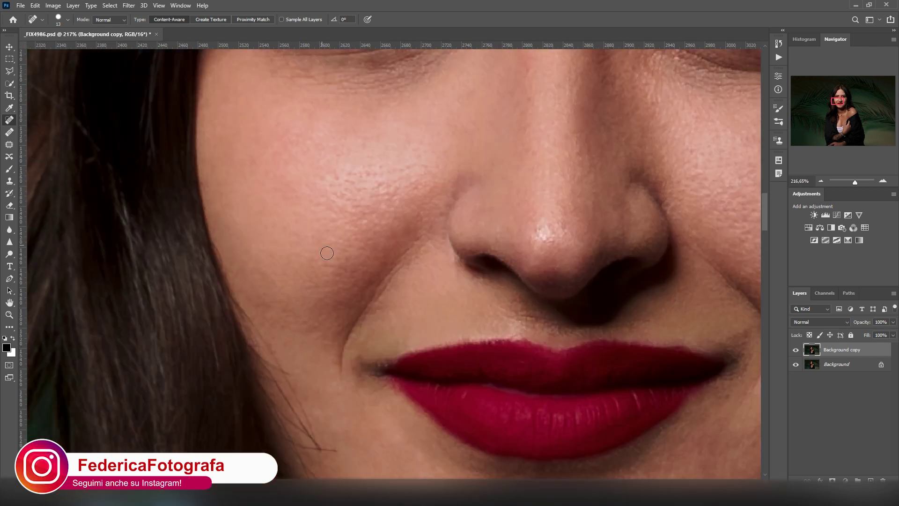
pyautogui.moveTo(319, 302); pyautogui.dragTo(333, 335)
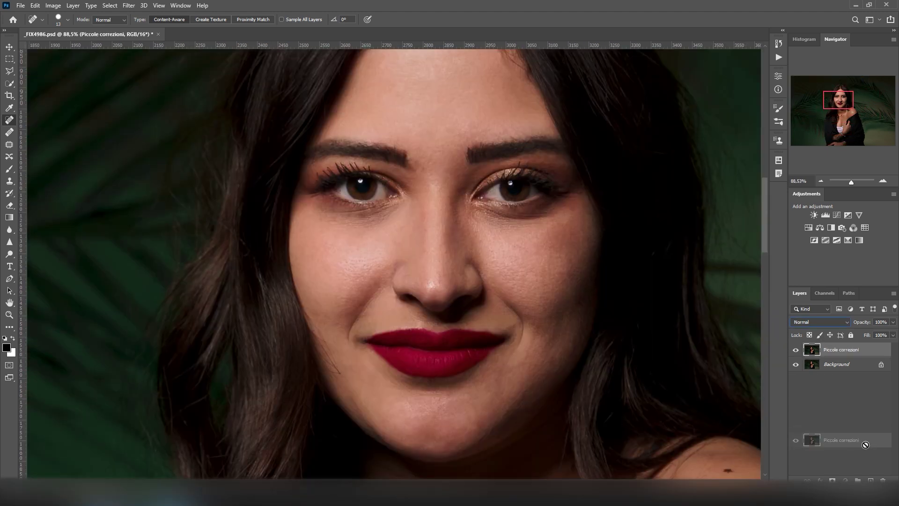
# Duplicate Piccole correzioni twice and name the copies 'Alta frequenza' and 'Bassa frequenza'.
pyautogui.moveTo(836, 349); pyautogui.dragTo(876, 478)
pyautogui.moveTo(844, 349); pyautogui.dragTo(871, 480)
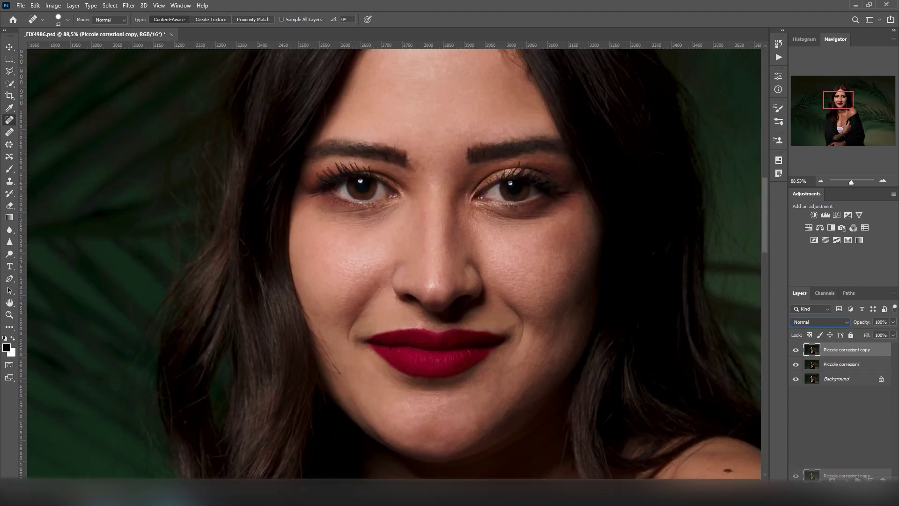
pyautogui.write('Alta frequenza')
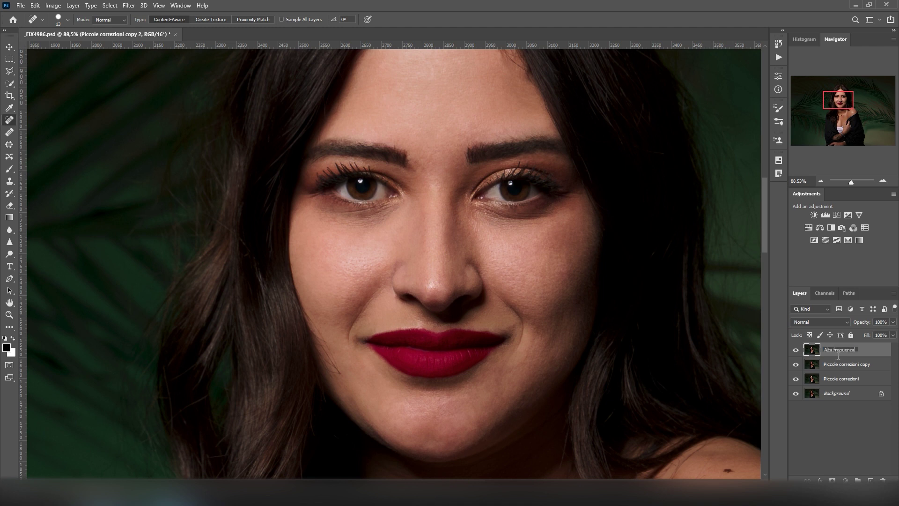
pyautogui.click(843, 368)
pyautogui.doubleClick(843, 368)
pyautogui.write('Bassa frequenza')
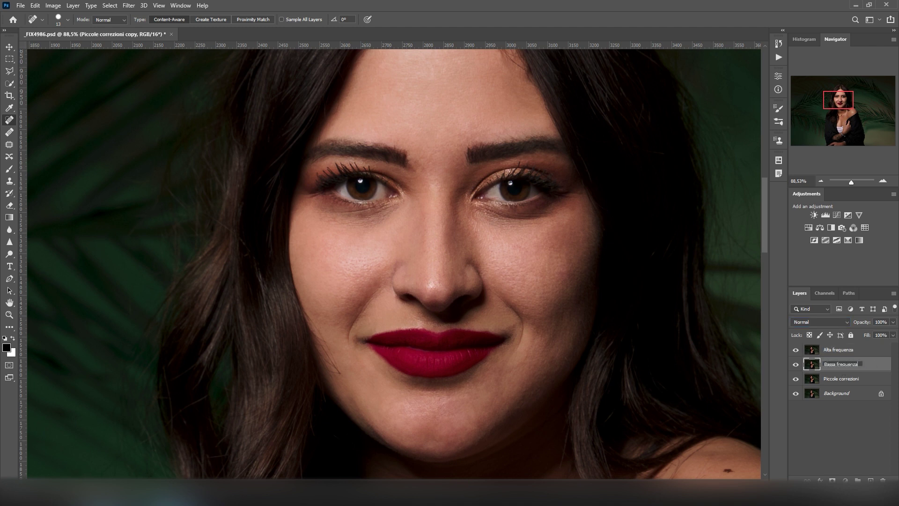
pyautogui.press('Return')
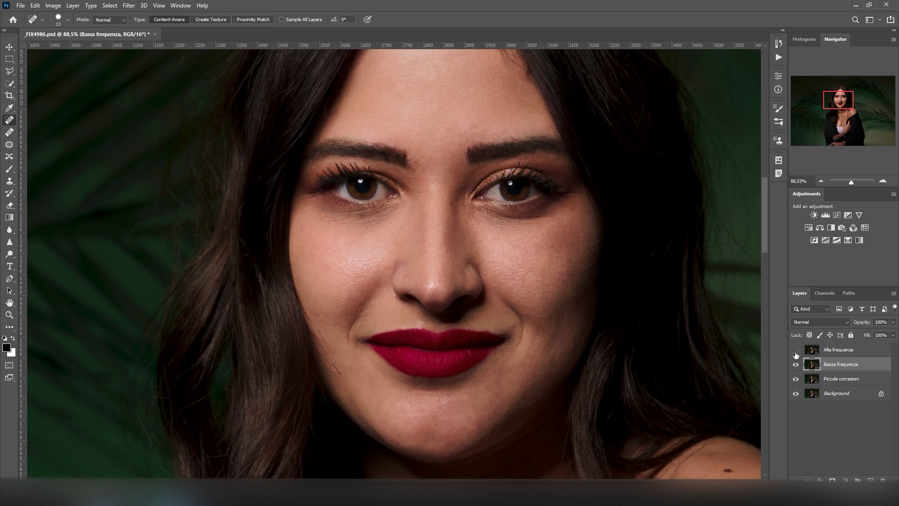
# Blur Bassa frequenza with a Gaussian Blur of radius 2 pixels.
pyautogui.click(128, 5)
pyautogui.moveTo(181, 126)
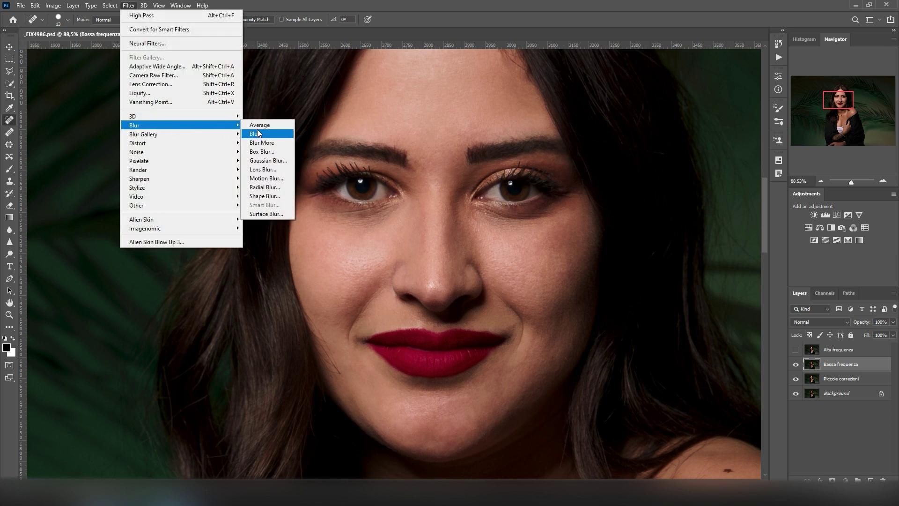
pyautogui.click(267, 161)
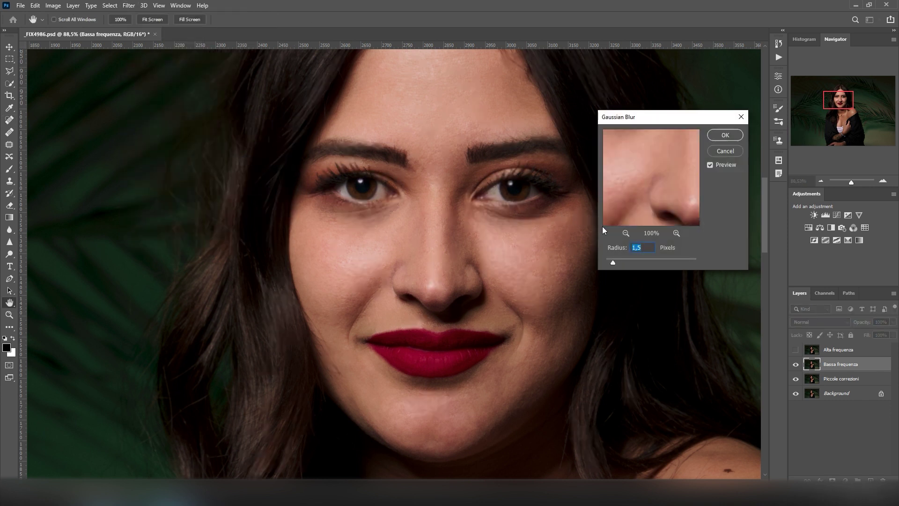
pyautogui.write('2')
pyautogui.click(724, 135)
pyautogui.press('j')
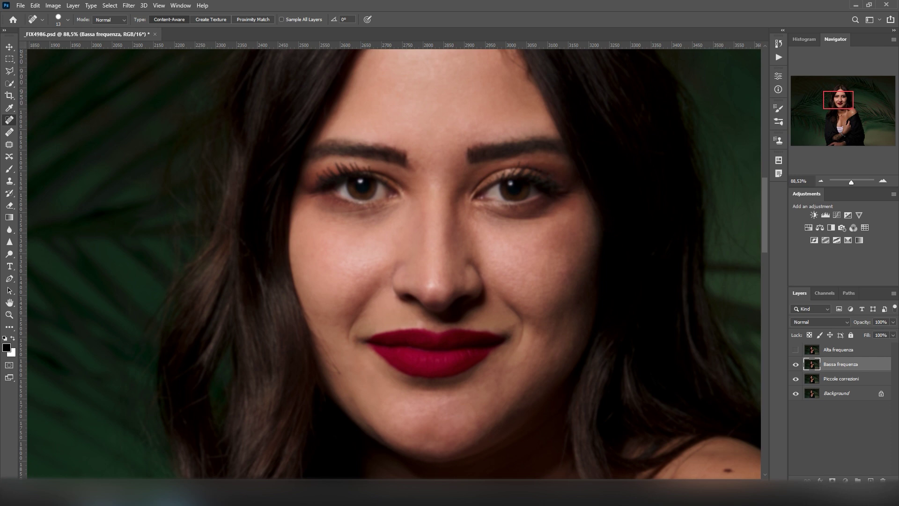
# Apply Image to Alta frequenza from Bassa frequenza with Add blending, inverted, scale 2.
pyautogui.click(836, 351)
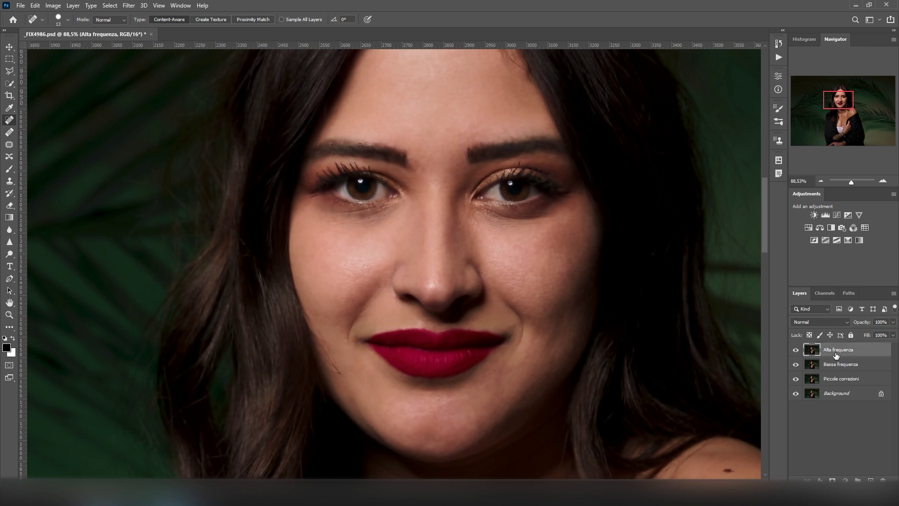
pyautogui.click(53, 6)
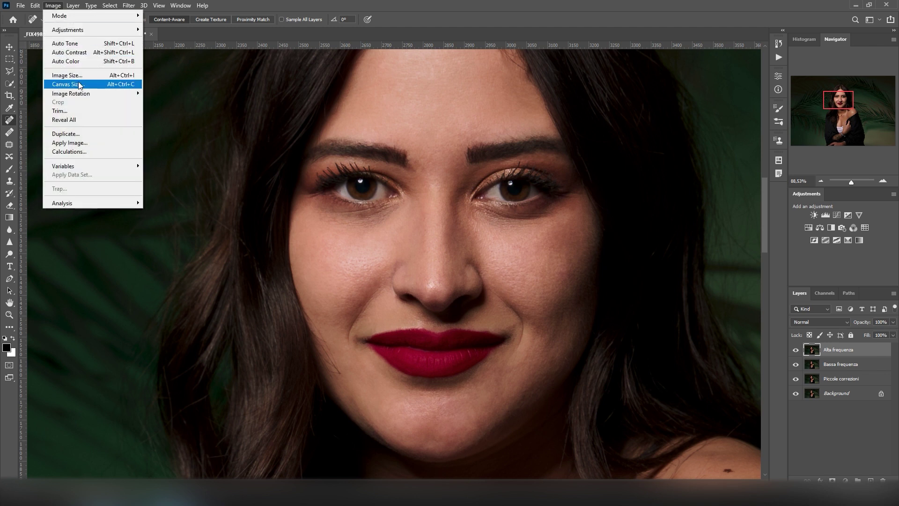
pyautogui.click(85, 143)
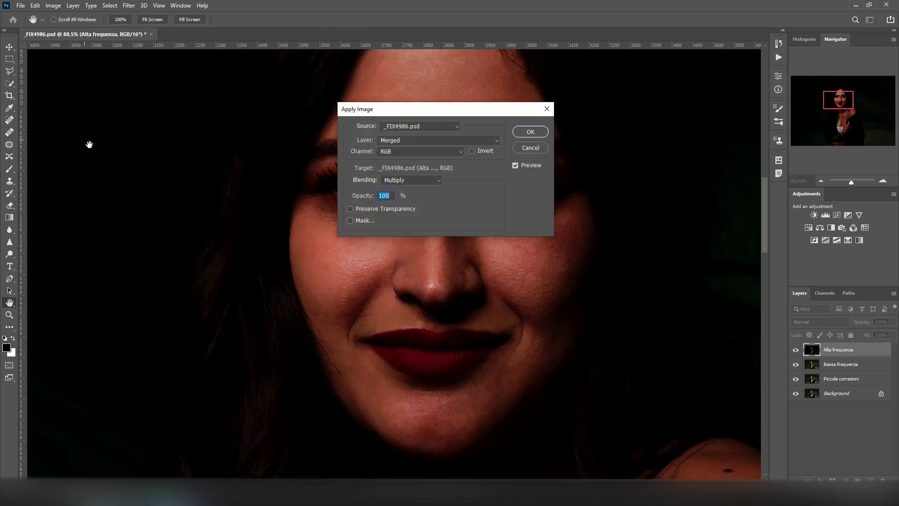
pyautogui.click(419, 183)
pyautogui.click(411, 336)
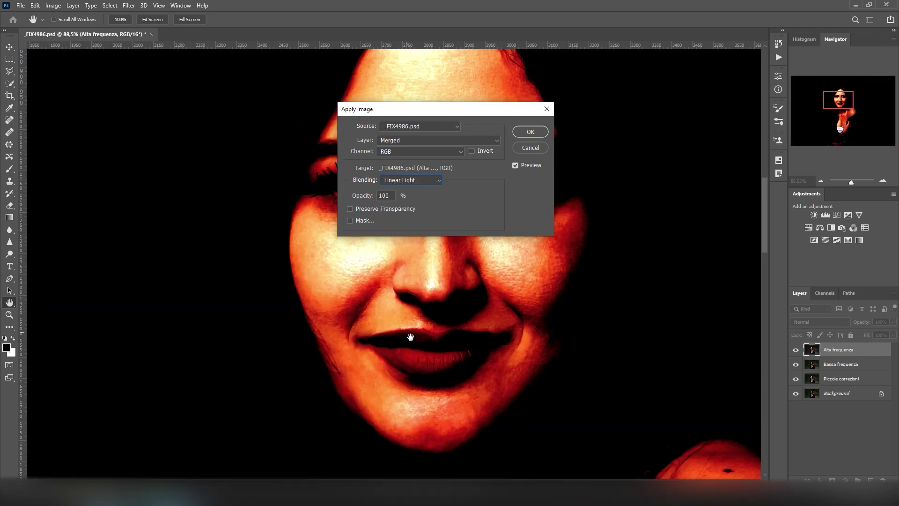
pyautogui.click(409, 142)
pyautogui.click(403, 174)
pyautogui.click(401, 181)
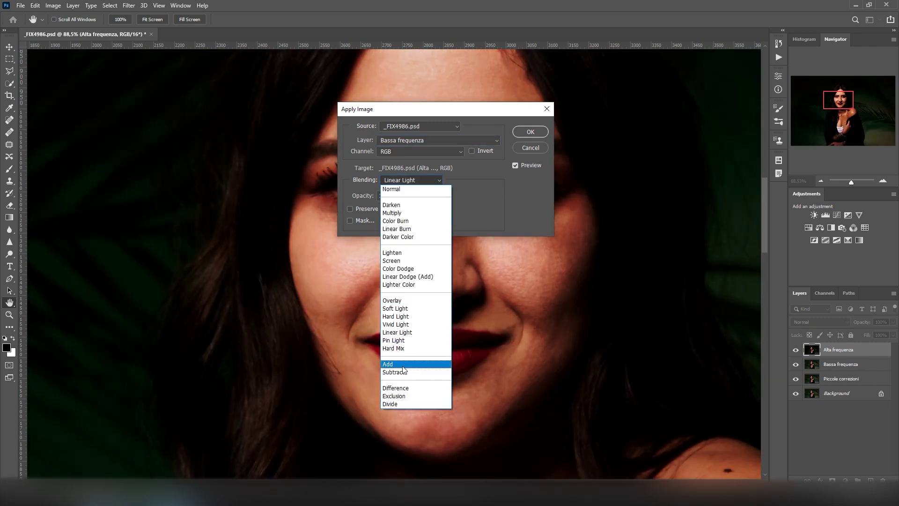
pyautogui.click(403, 365)
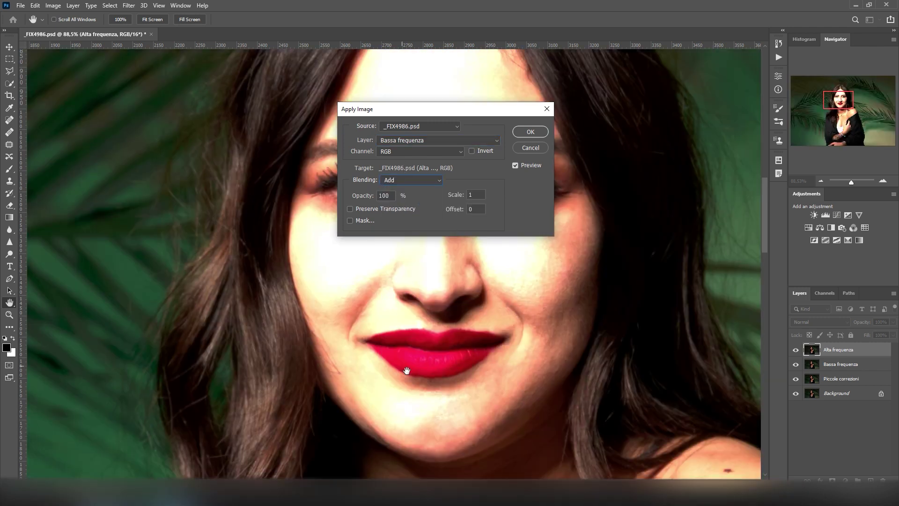
pyautogui.click(480, 153)
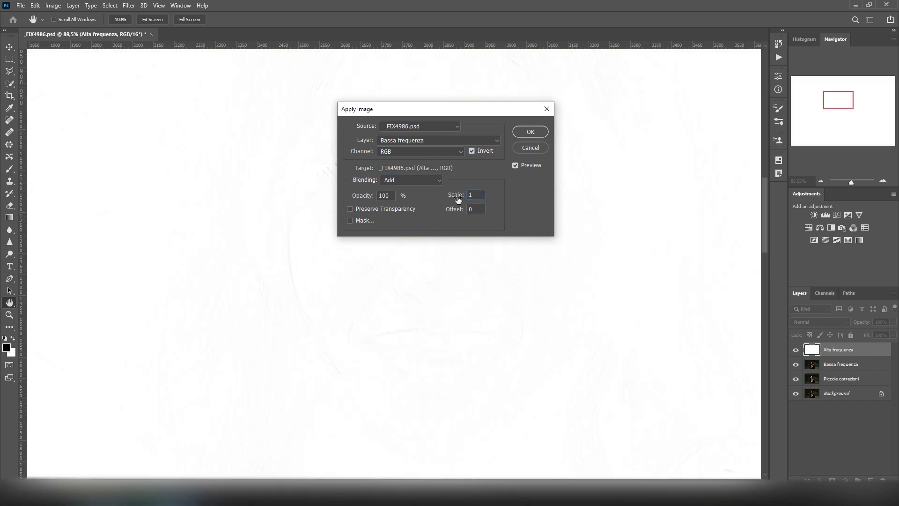
pyautogui.moveTo(458, 199); pyautogui.dragTo(458, 190)
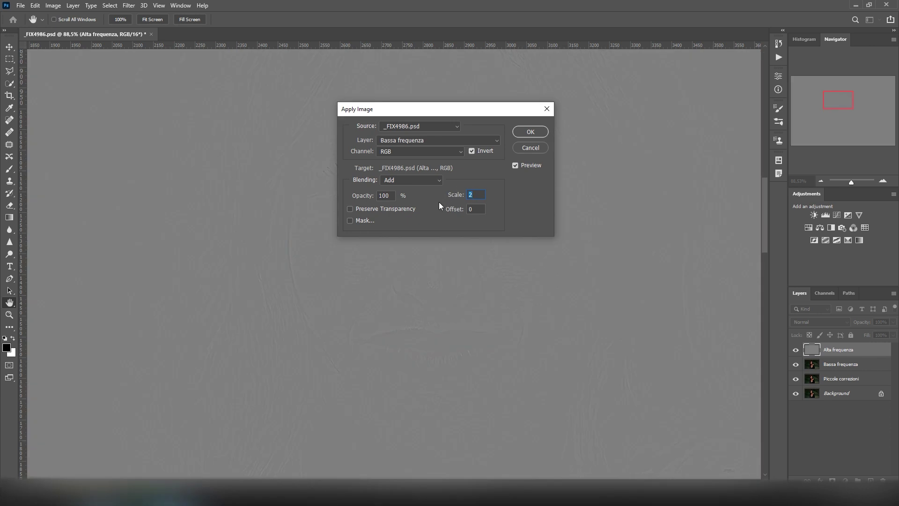
pyautogui.click(528, 133)
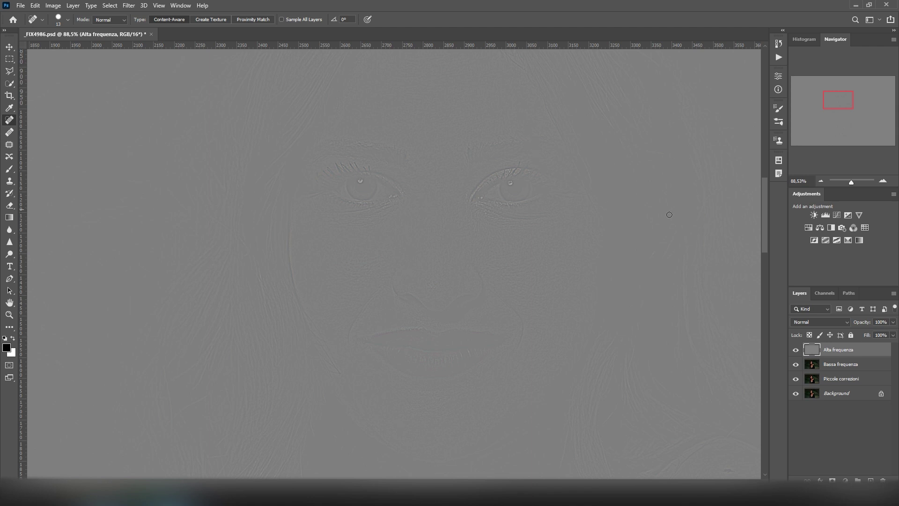
# Set Alta frequenza to Linear Light and group both frequency layers as 'Separazione frequenze'.
pyautogui.click(825, 323)
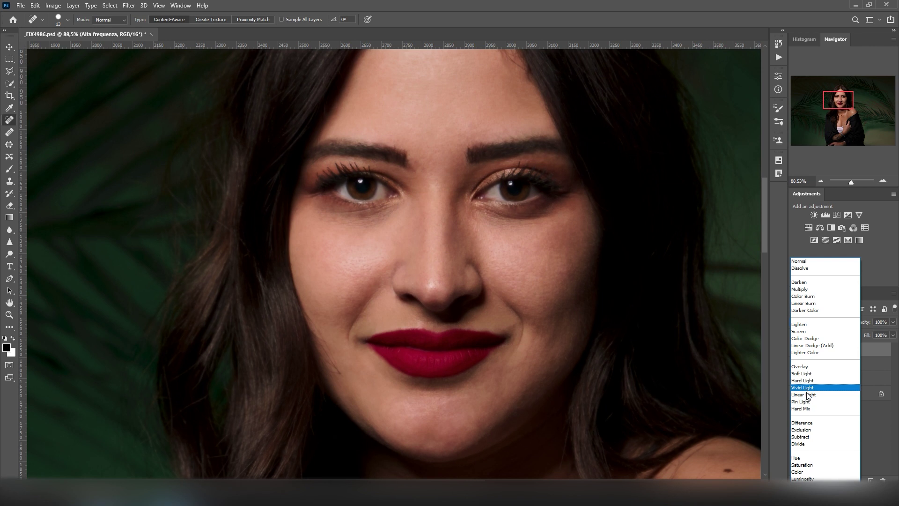
pyautogui.click(809, 395)
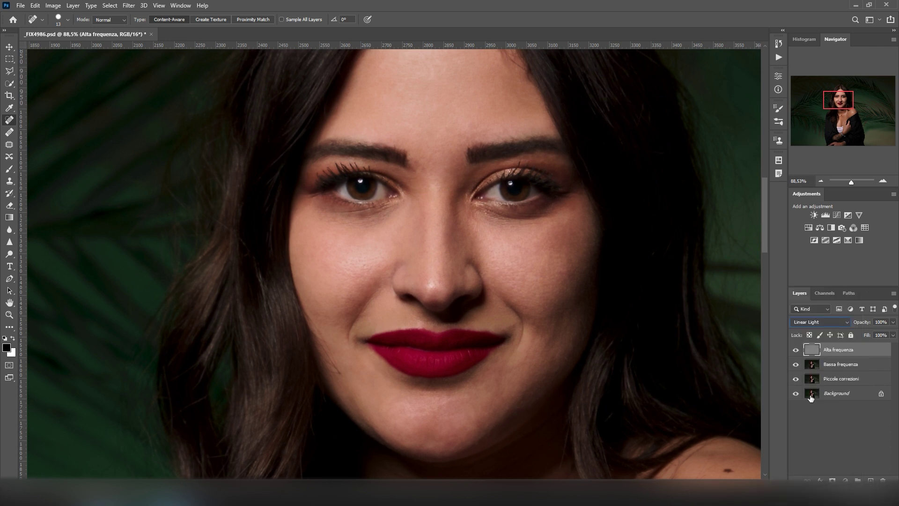
pyautogui.keyDown('shift'); pyautogui.click(849, 369); pyautogui.keyUp('shift')
pyautogui.hotkey('ctrl', 'g')
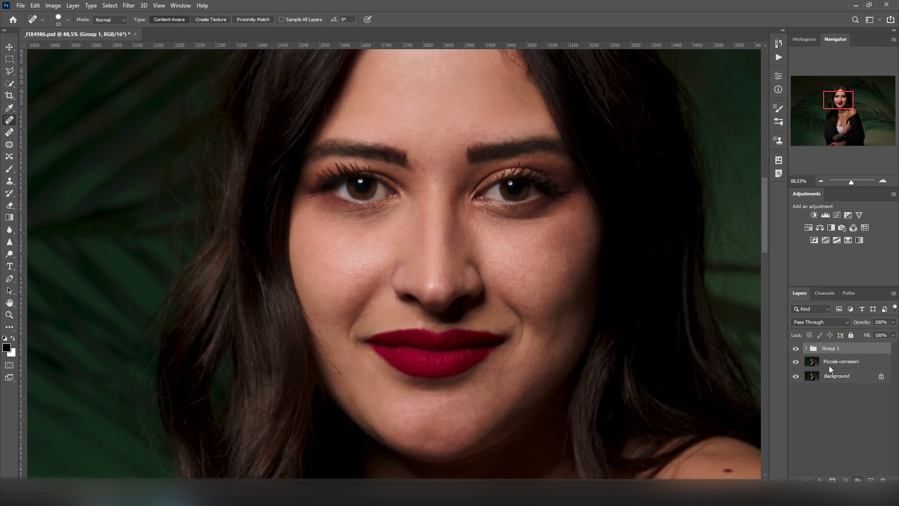
pyautogui.doubleClick(831, 349)
pyautogui.write('Separazione frequenze')
pyautogui.press('Return')
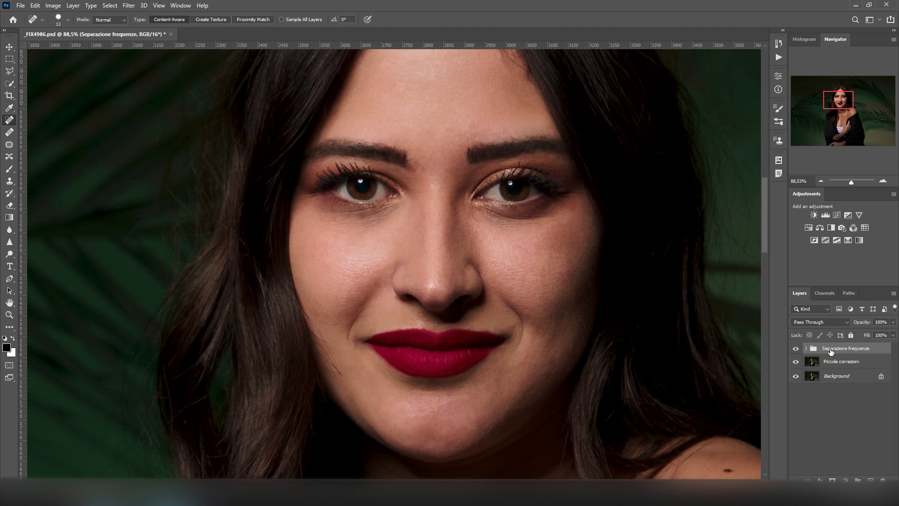
# Expand the Separazione frequenze group and bring the neck and shoulder into view.
pyautogui.click(806, 349)
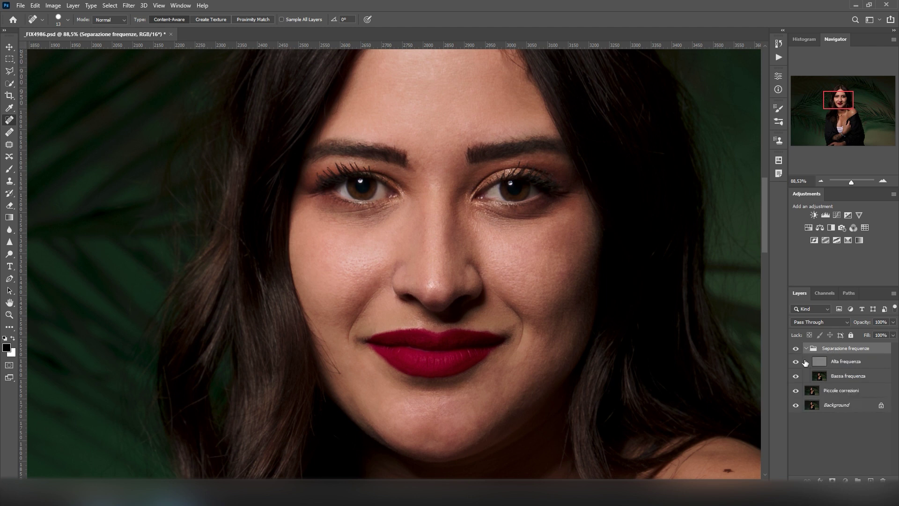
pyautogui.scroll(-3, 469, 328)
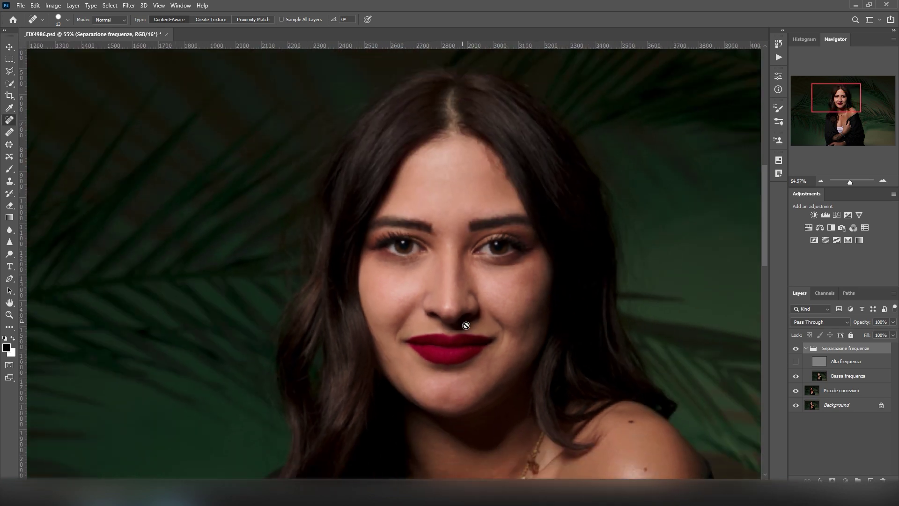
pyautogui.moveTo(534, 382); pyautogui.dragTo(544, 217)
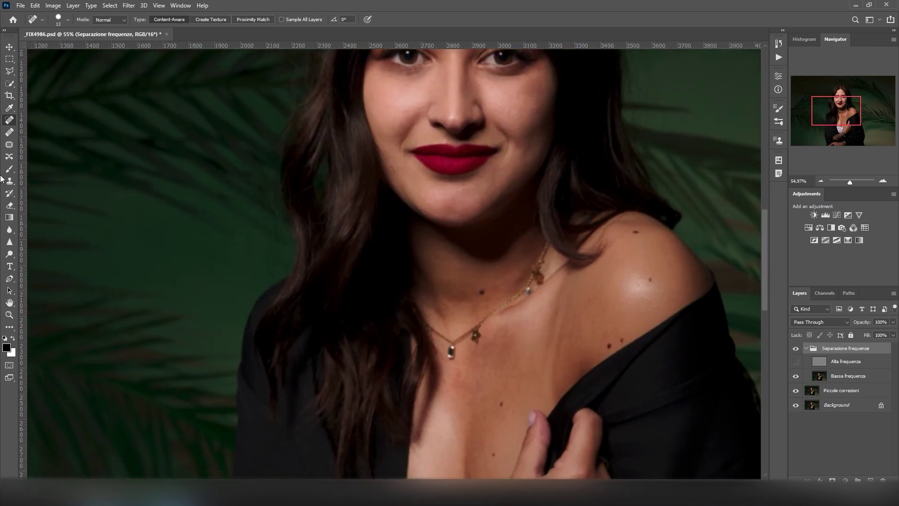
pyautogui.click(9, 145)
pyautogui.scroll(3, 456, 372)
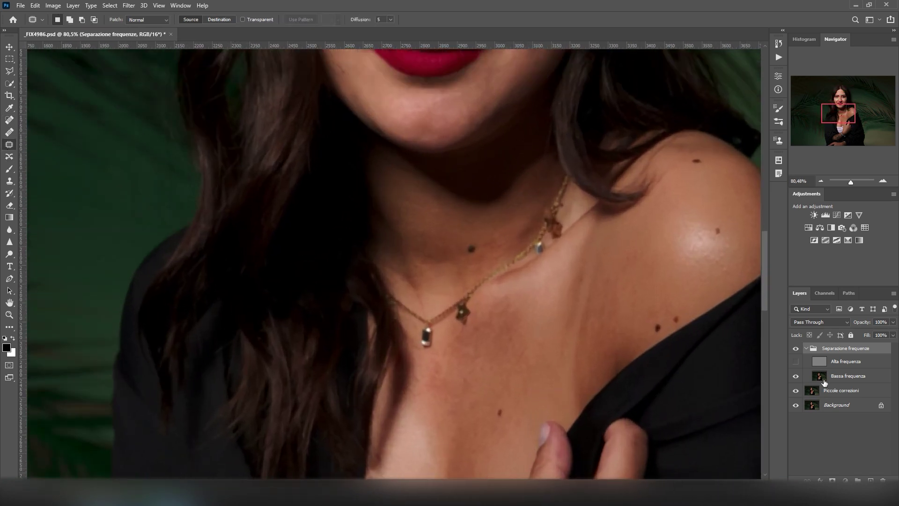
# On Bassa frequenza, patch the neck crease with clean skin.
pyautogui.click(845, 377)
pyautogui.scroll(1, 550, 398)
pyautogui.moveTo(527, 315)
pyautogui.mouseDown()
pyautogui.moveTo(519, 303)
pyautogui.moveTo(531, 322)
pyautogui.moveTo(630, 276)
pyautogui.mouseUp()
pyautogui.moveTo(656, 201)
pyautogui.mouseDown()
pyautogui.moveTo(683, 207)
pyautogui.moveTo(671, 250)
pyautogui.moveTo(666, 193)
pyautogui.moveTo(609, 259)
pyautogui.moveTo(543, 280)
pyautogui.mouseUp()
pyautogui.scroll(2, 609, 260)
pyautogui.scroll(-5, 633, 321)
pyautogui.scroll(4, 646, 290)
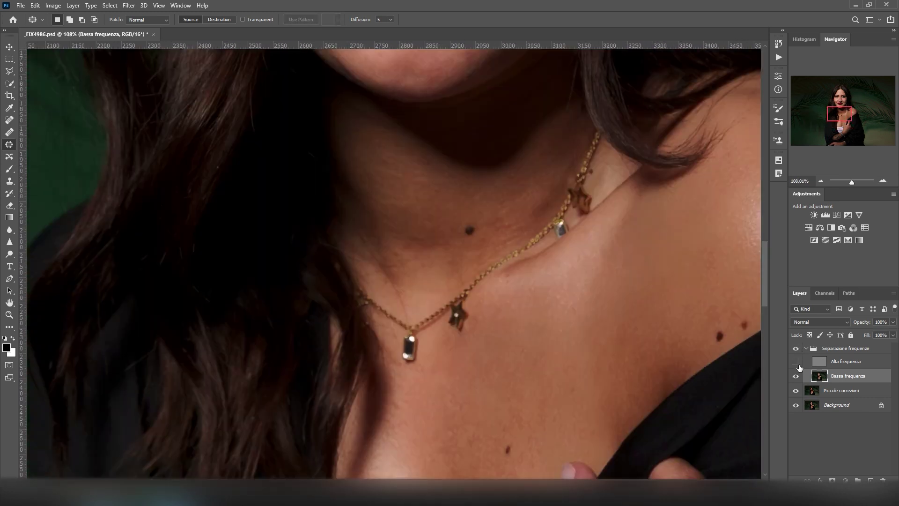
pyautogui.scroll(1, 649, 293)
# Patch the remaining uneven areas on the neck, below the lips and on the cheeks.
pyautogui.moveTo(562, 308)
pyautogui.mouseDown()
pyautogui.moveTo(554, 317)
pyautogui.moveTo(461, 328)
pyautogui.mouseUp()
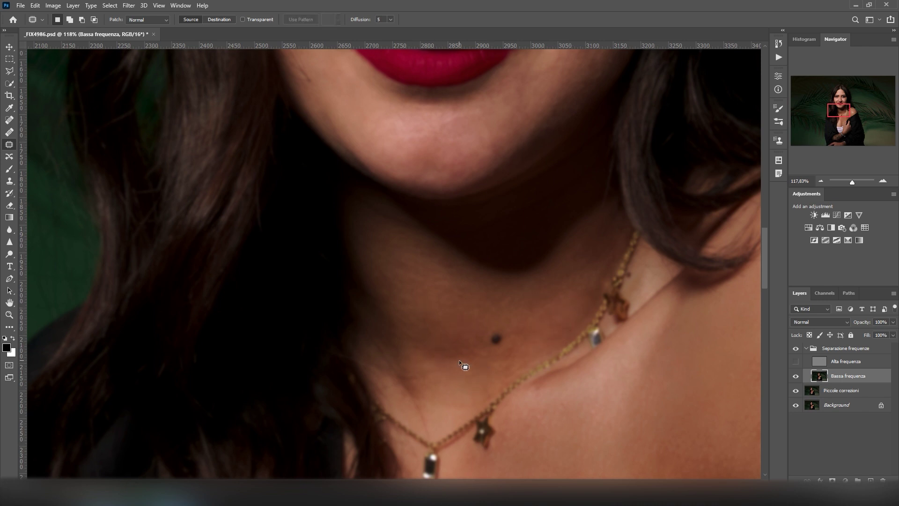
pyautogui.scroll(3, 435, 305)
pyautogui.moveTo(518, 215)
pyautogui.mouseDown()
pyautogui.moveTo(510, 238)
pyautogui.moveTo(492, 218)
pyautogui.mouseUp()
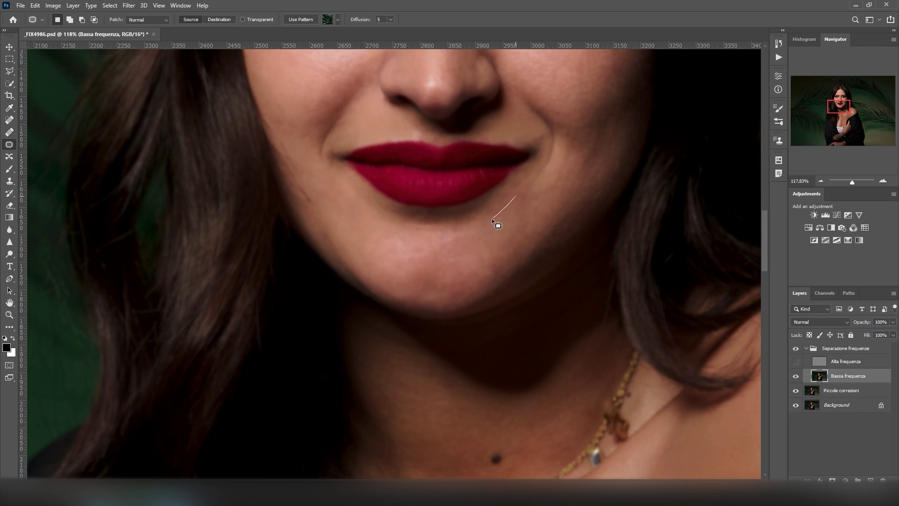
pyautogui.scroll(4, 538, 207)
pyautogui.moveTo(616, 264); pyautogui.dragTo(618, 277)
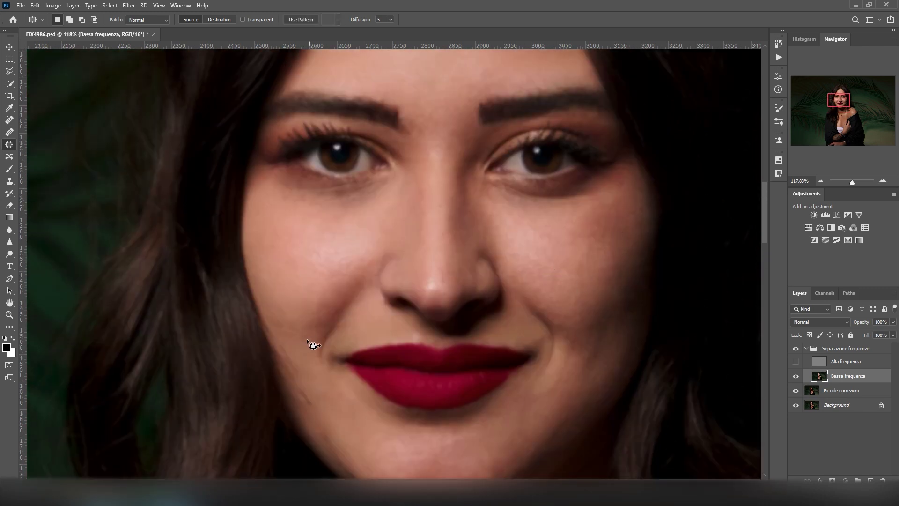
pyautogui.moveTo(365, 279); pyautogui.dragTo(357, 289)
pyautogui.scroll(1, 358, 300)
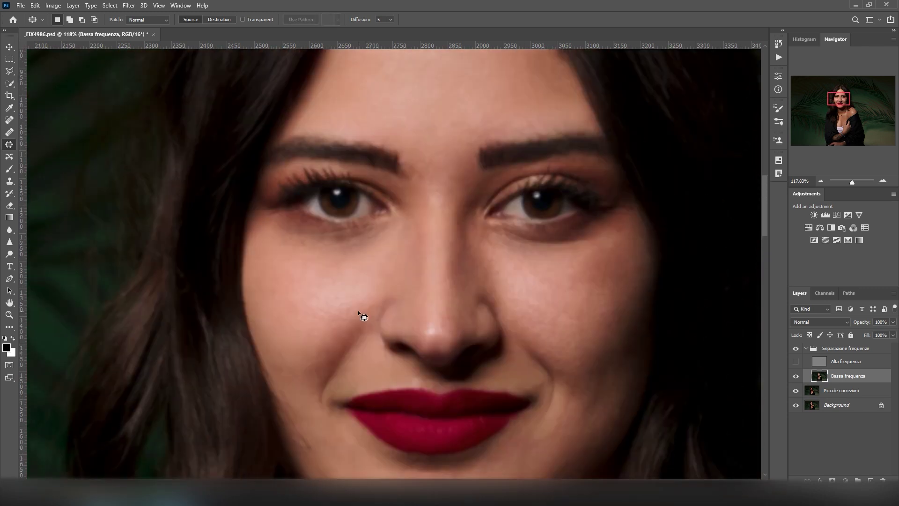
pyautogui.scroll(3, 360, 310)
pyautogui.moveTo(420, 181); pyautogui.dragTo(413, 181)
pyautogui.scroll(-3, 356, 234)
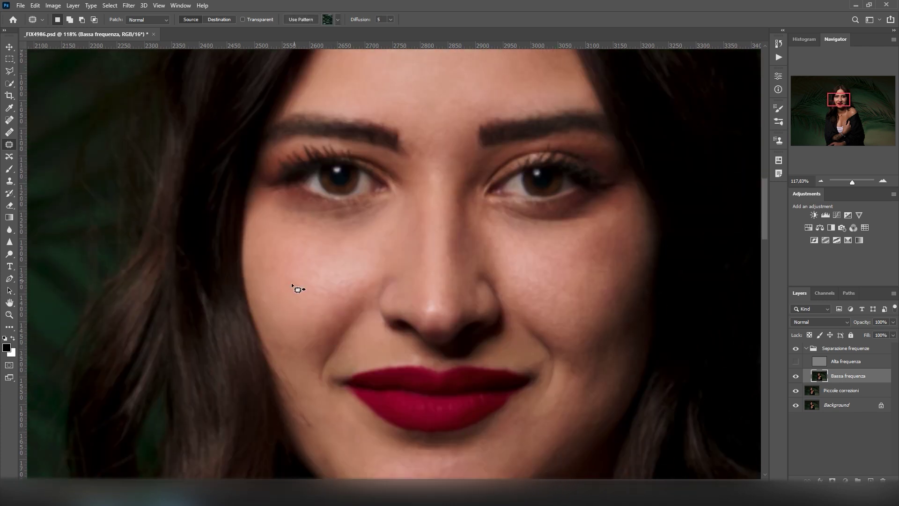
pyautogui.scroll(-1, 356, 304)
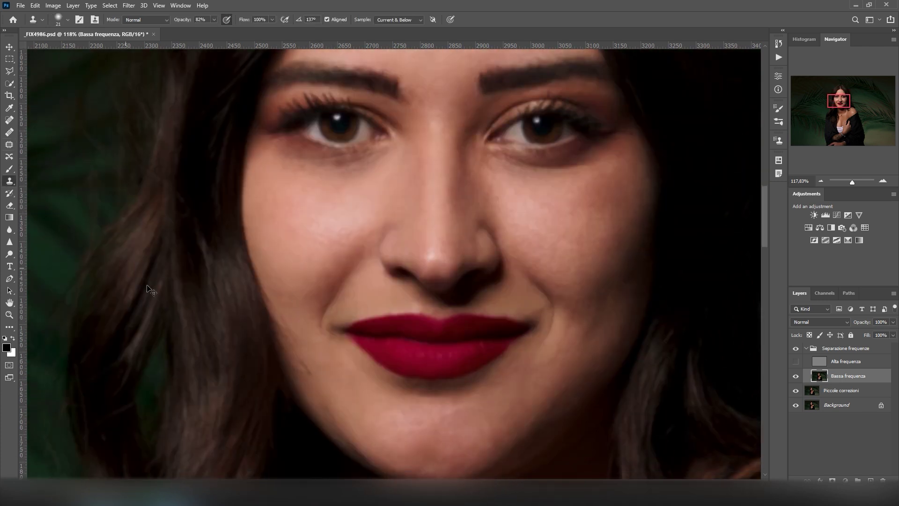
# Switch to the Healing Brush and zoom out to review the whole portrait.
pyautogui.scroll(3, 277, 381)
pyautogui.hotkey('shift', 'j')
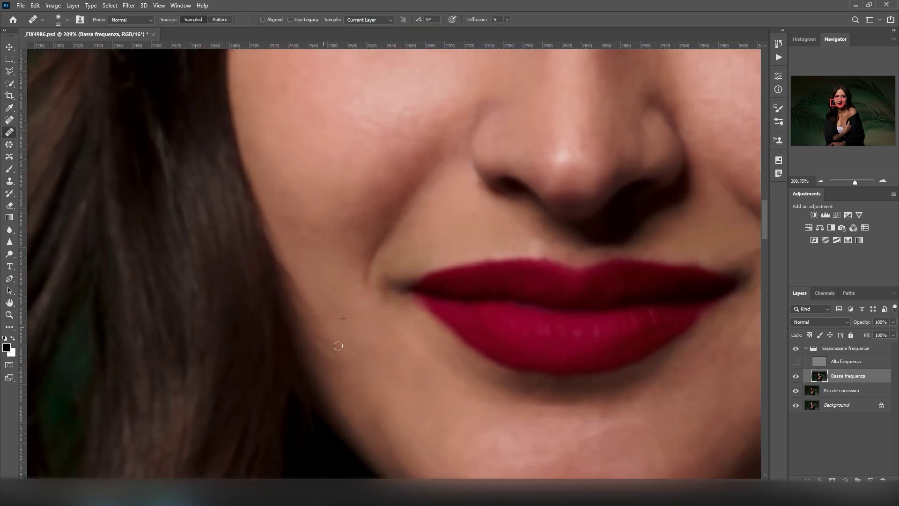
pyautogui.scroll(-2, 501, 387)
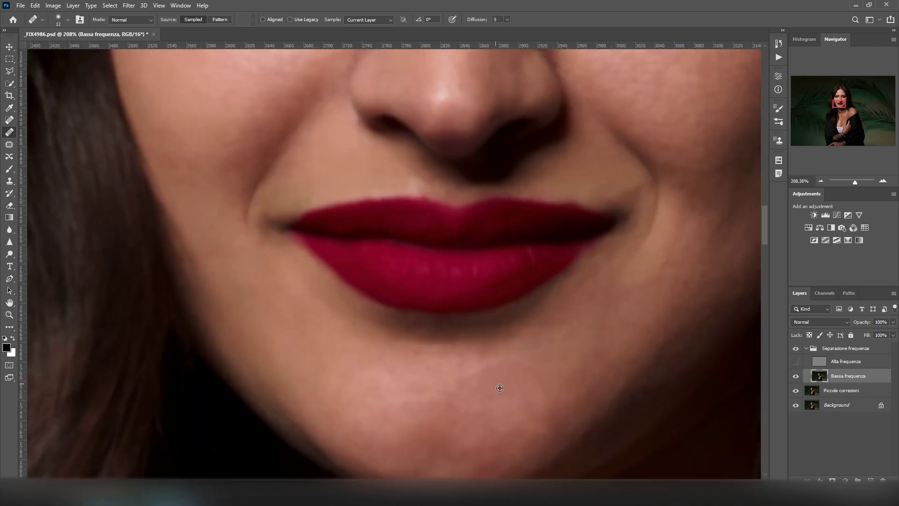
pyautogui.scroll(-3, 581, 371)
pyautogui.scroll(-2, 595, 367)
pyautogui.scroll(-2, 592, 371)
pyautogui.scroll(2, 592, 371)
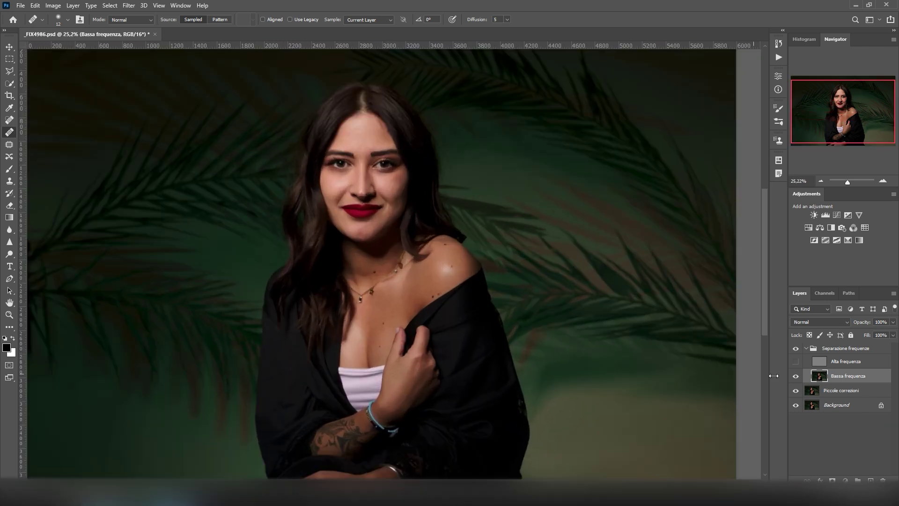
pyautogui.scroll(4, 376, 212)
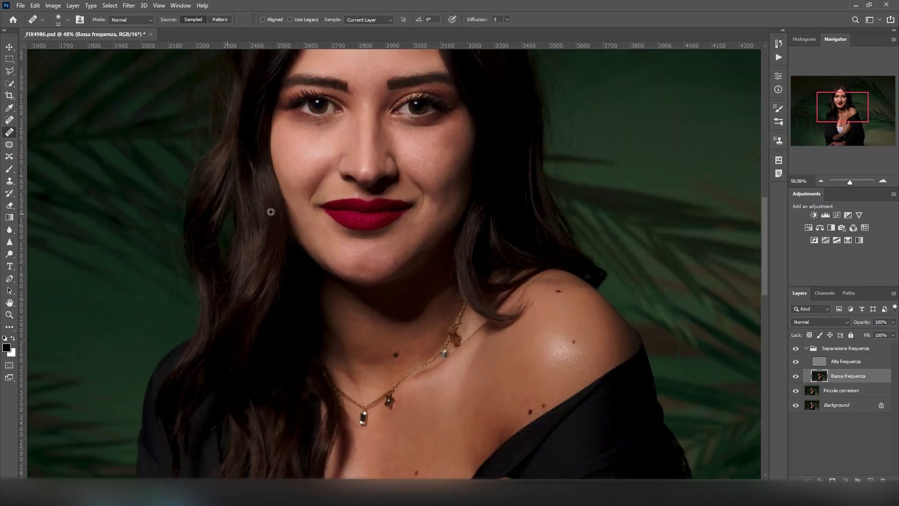
pyautogui.scroll(1, 271, 209)
pyautogui.scroll(1, 438, 207)
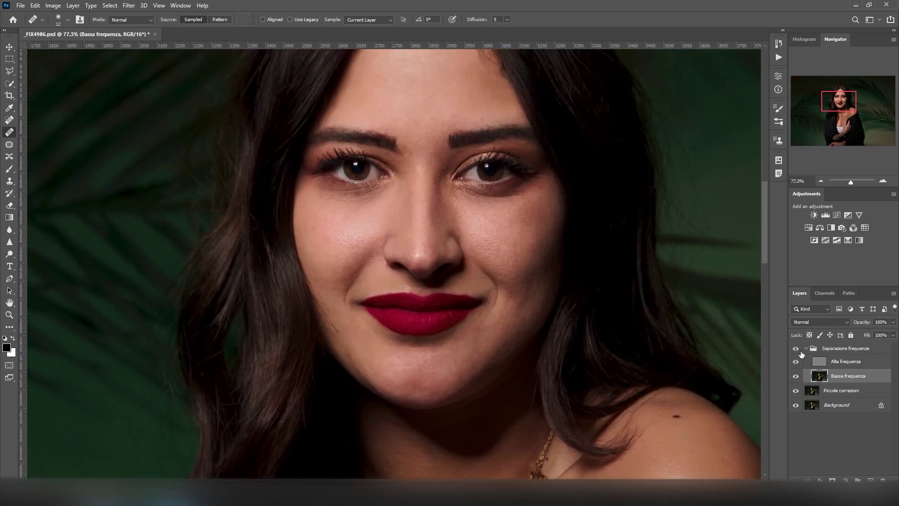
pyautogui.scroll(2, 675, 319)
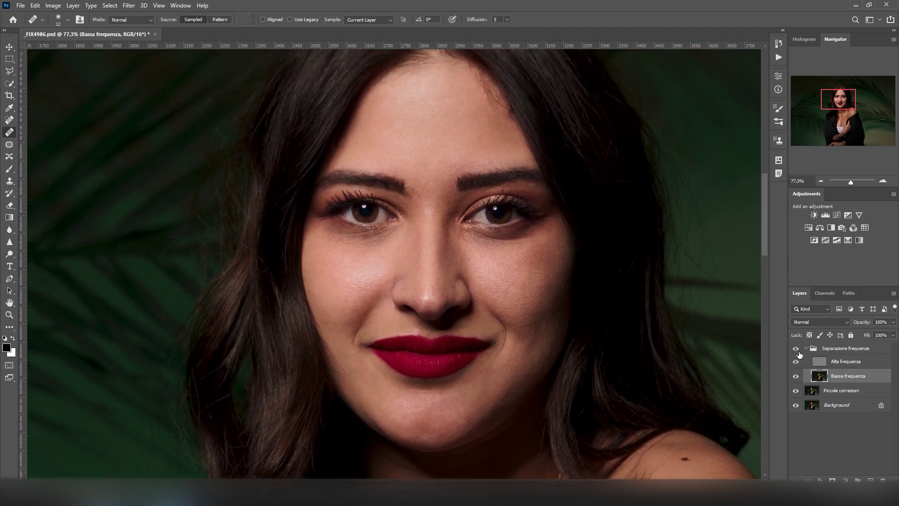
# Add a new layer named 'Correzioni' above Bassa frequenza.
pyautogui.click(871, 480)
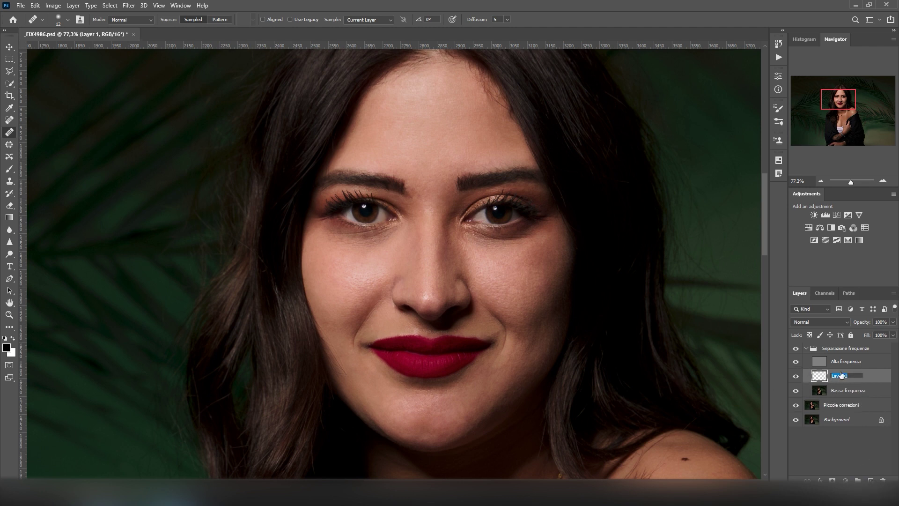
pyautogui.write('Correzioni')
pyautogui.press('Return')
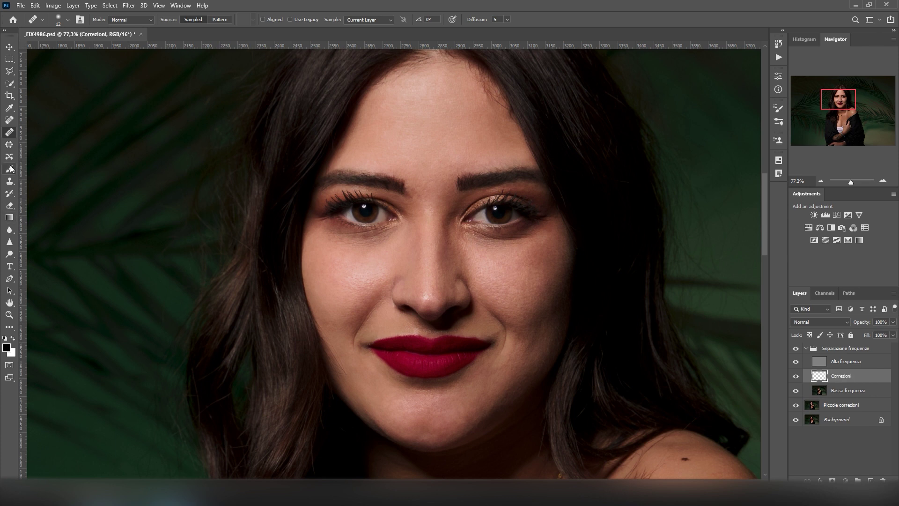
# Clone-stamp clean skin over the upper-lip corner and along the upper lip edge.
pyautogui.click(9, 181)
pyautogui.scroll(2, 462, 352)
pyautogui.scroll(1, 504, 346)
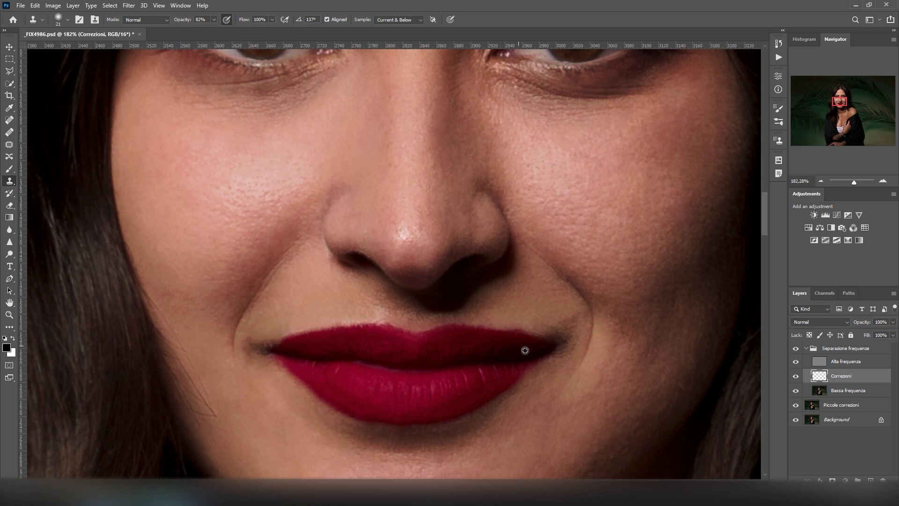
pyautogui.scroll(2, 525, 350)
pyautogui.keyDown('alt'); pyautogui.click(481, 325); pyautogui.keyUp('alt')
pyautogui.moveTo(521, 336); pyautogui.dragTo(513, 336)
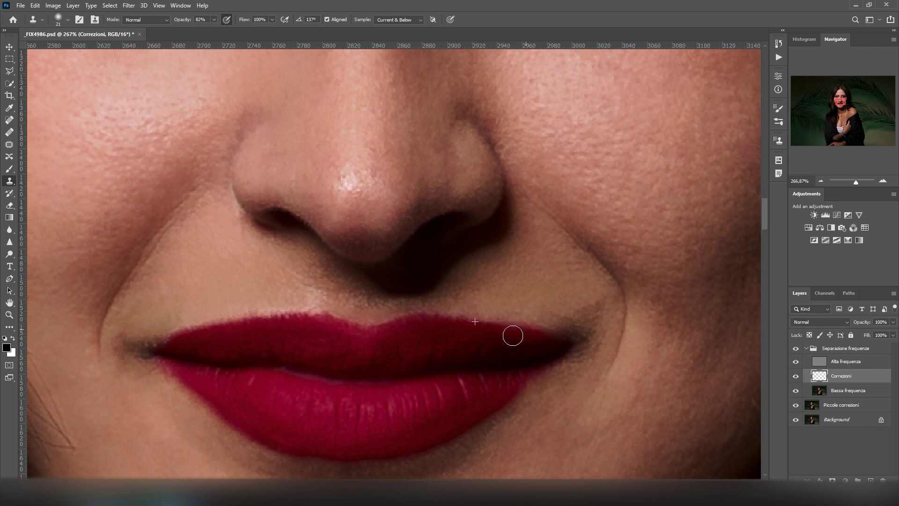
pyautogui.keyDown('alt'); pyautogui.click(528, 321); pyautogui.keyUp('alt')
pyautogui.moveTo(518, 323); pyautogui.dragTo(473, 330)
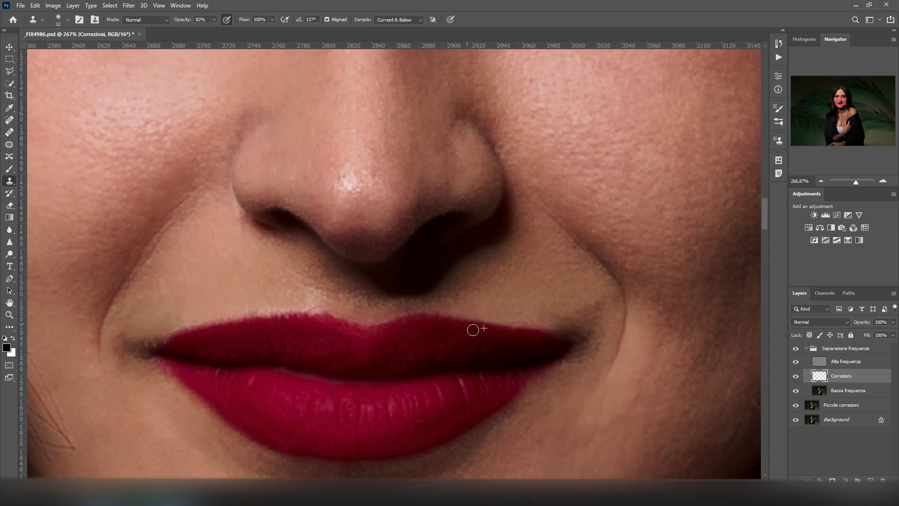
# Smooth the skin at the left lip corner and raise the stamp opacity to 63%.
pyautogui.moveTo(243, 330); pyautogui.dragTo(290, 322)
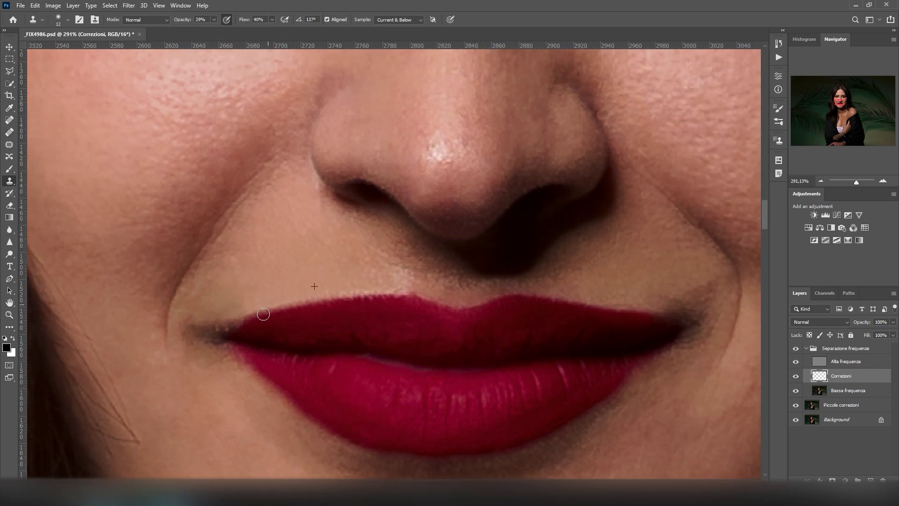
pyautogui.scroll(-1, 246, 396)
pyautogui.moveTo(254, 336); pyautogui.dragTo(221, 312)
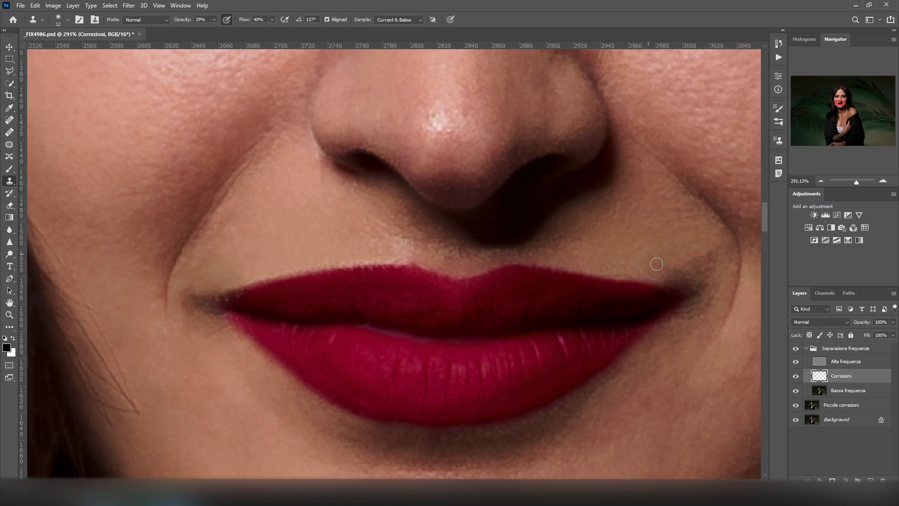
pyautogui.press('6')
pyautogui.press('3')
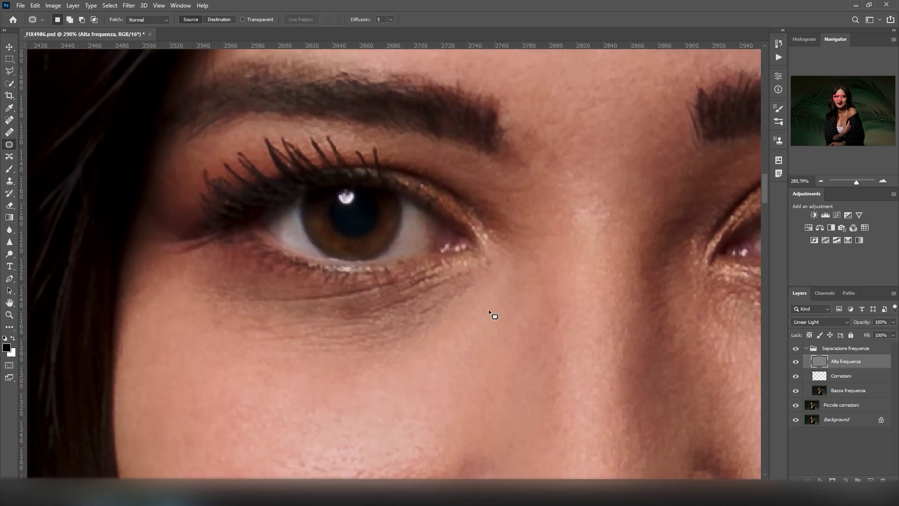
# Set up a brush at 63% opacity and add a new skin-colour layer above Correzioni.
pyautogui.hotkey('alt', '[')
pyautogui.press('b')
pyautogui.rightClick(297, 237)
pyautogui.press('Return')
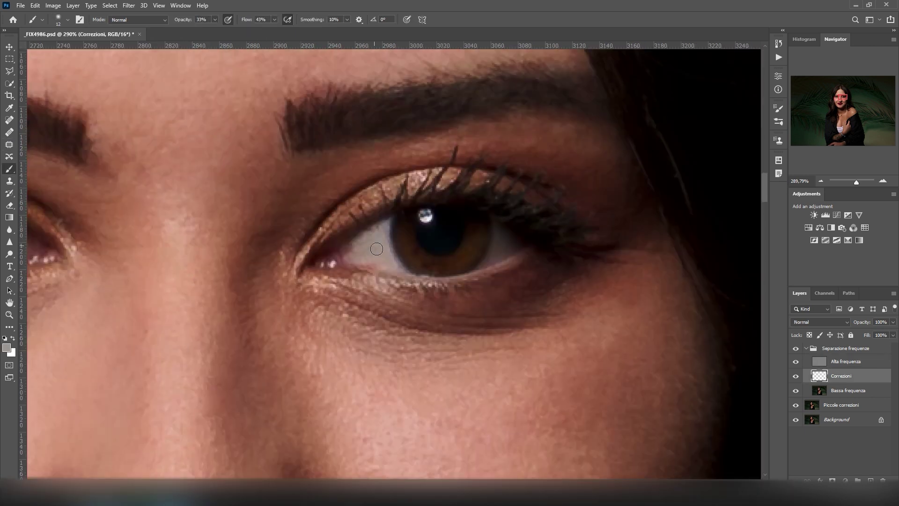
pyautogui.click(798, 377)
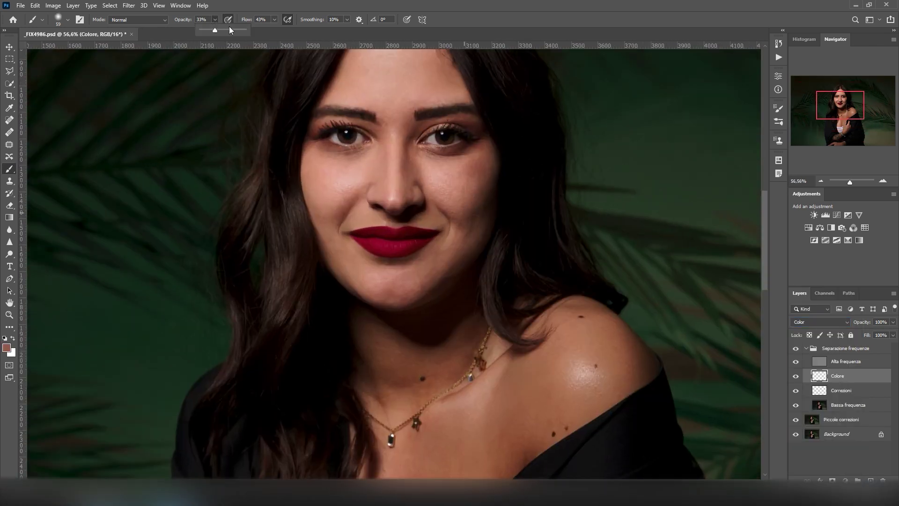
pyautogui.write('Colore')
pyautogui.click(230, 30)
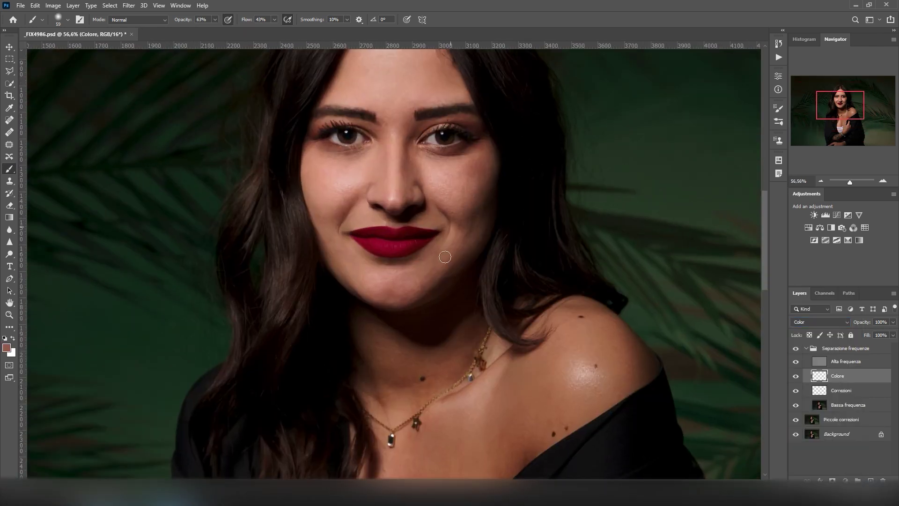
# Set the Colore layer opacity to 50%, briefly trying 80%.
pyautogui.scroll(-3, 481, 377)
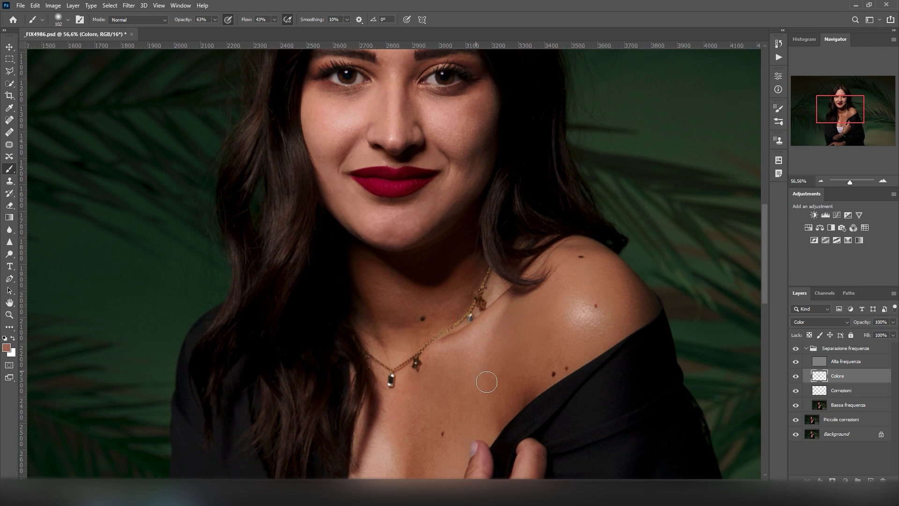
pyautogui.scroll(-3, 454, 385)
pyautogui.moveTo(547, 254); pyautogui.dragTo(630, 317)
pyautogui.moveTo(885, 326); pyautogui.dragTo(870, 323)
pyautogui.moveTo(763, 346); pyautogui.dragTo(748, 333)
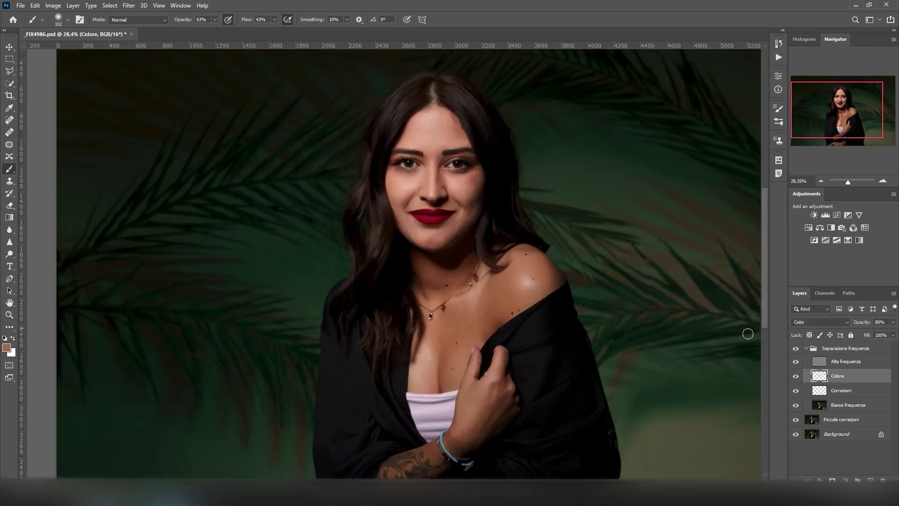
pyautogui.scroll(1, 370, 191)
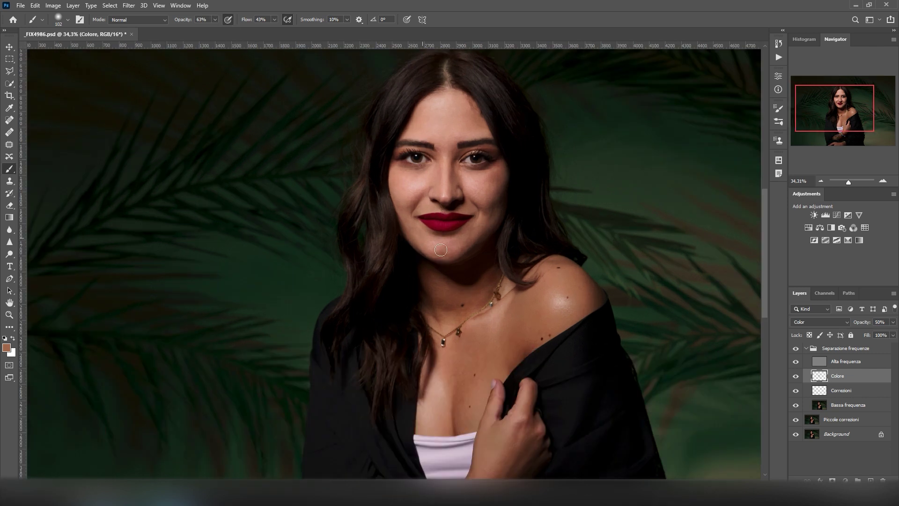
pyautogui.scroll(3, 441, 250)
pyautogui.scroll(1, 542, 206)
# Size the Eraser for removing colour from the lips and zoom out to the whole portrait.
pyautogui.press('e')
pyautogui.scroll(1, 510, 281)
pyautogui.rightClick(463, 215)
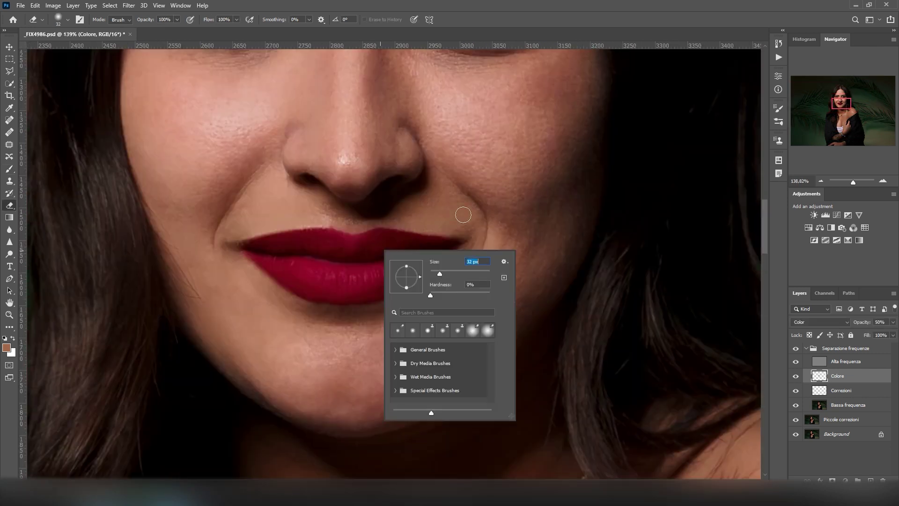
pyautogui.press('Return')
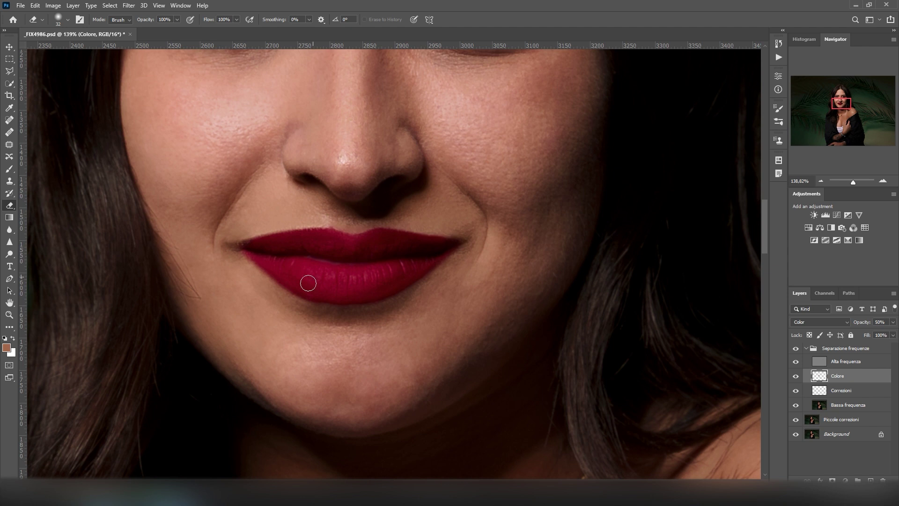
pyautogui.hotkey('ctrl', '0')
pyautogui.scroll(1, 558, 280)
pyautogui.scroll(2, 558, 280)
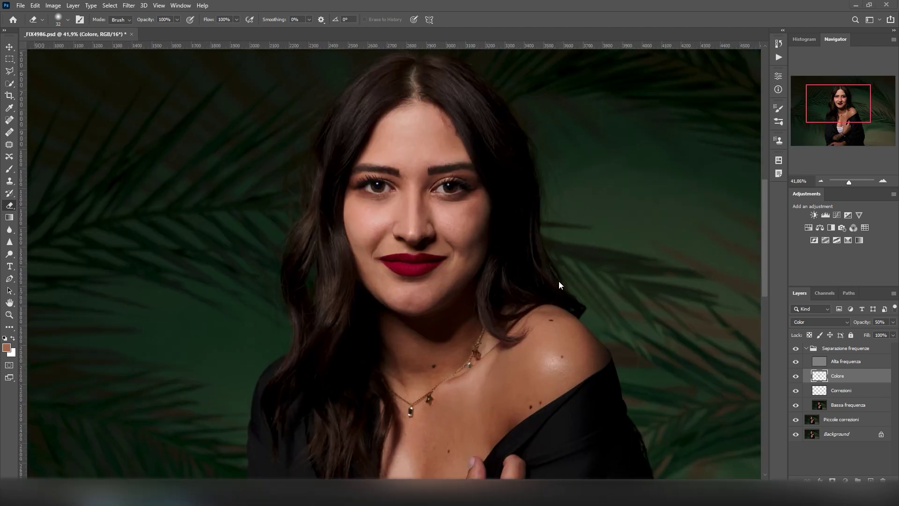
pyautogui.scroll(2, 708, 407)
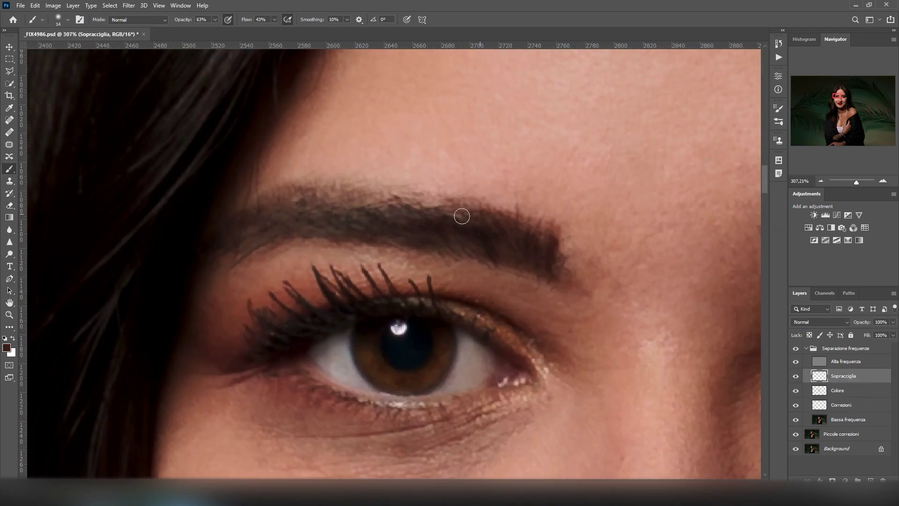
# Paint darker fill over the left and right eyebrows, then erase stray strokes.
pyautogui.moveTo(462, 216)
pyautogui.mouseDown()
pyautogui.moveTo(283, 213)
pyautogui.moveTo(458, 221)
pyautogui.mouseUp()
pyautogui.moveTo(444, 255)
pyautogui.mouseDown()
pyautogui.moveTo(407, 216)
pyautogui.moveTo(257, 238)
pyautogui.mouseUp()
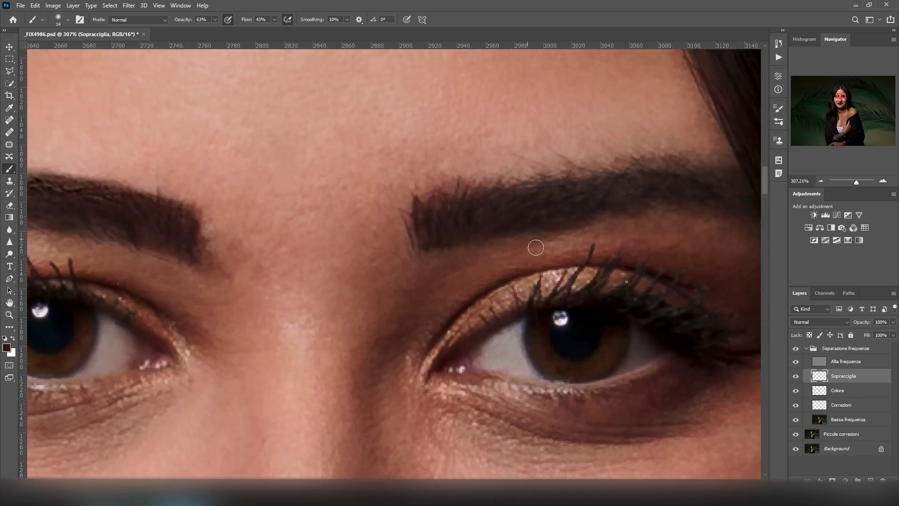
pyautogui.moveTo(731, 169)
pyautogui.mouseDown()
pyautogui.moveTo(446, 214)
pyautogui.moveTo(608, 173)
pyautogui.moveTo(703, 216)
pyautogui.mouseUp()
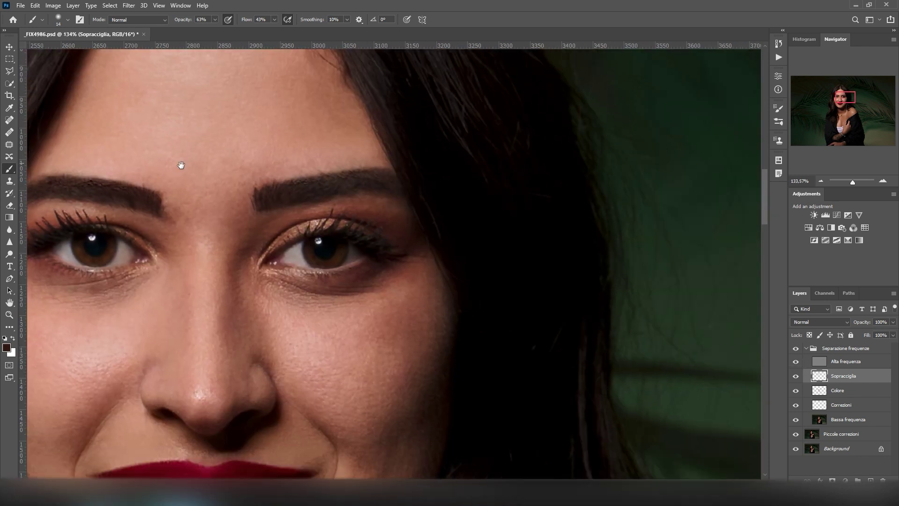
pyautogui.press('e')
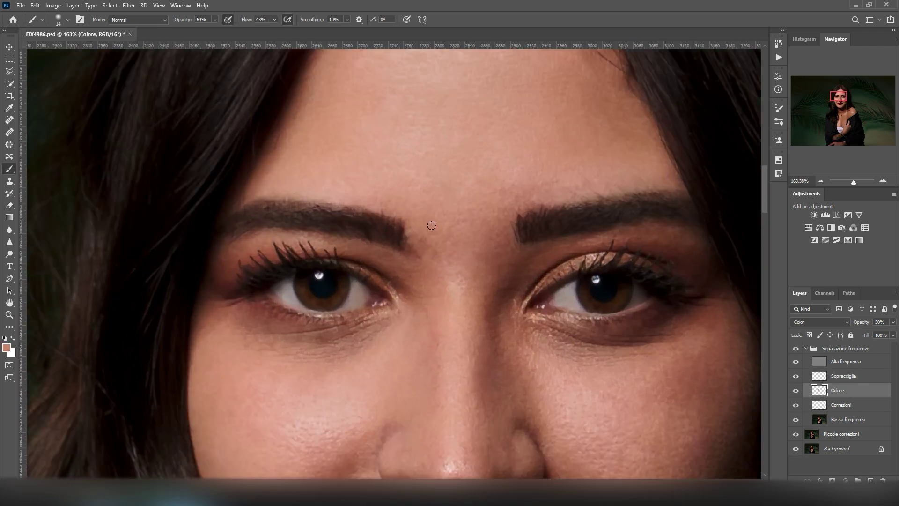
pyautogui.hotkey('alt', '[')
pyautogui.hotkey('alt', '[')
# Patch blemishes between the eyebrows on the Bassa and Alta frequenza layers.
pyautogui.press('j')
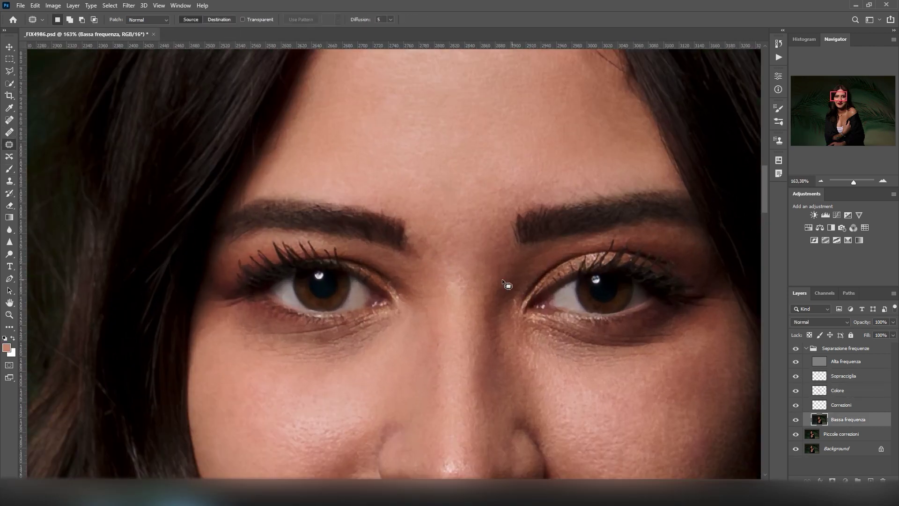
pyautogui.moveTo(425, 252); pyautogui.dragTo(500, 262)
pyautogui.hotkey('ctrl', 'd')
pyautogui.click(833, 365)
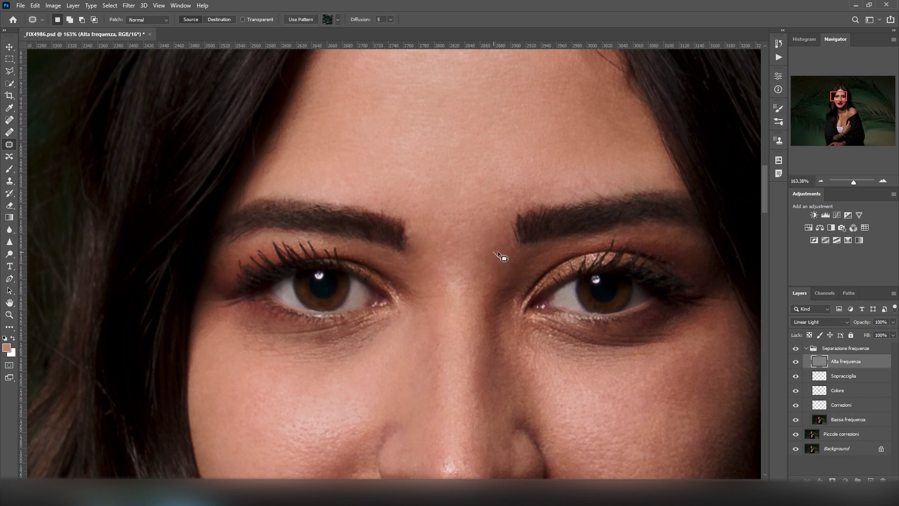
pyautogui.hotkey('ctrl', 'd')
pyautogui.moveTo(506, 242); pyautogui.dragTo(520, 270)
pyautogui.hotkey('ctrl', 'd')
pyautogui.scroll(-5, 552, 247)
pyautogui.scroll(6, 462, 202)
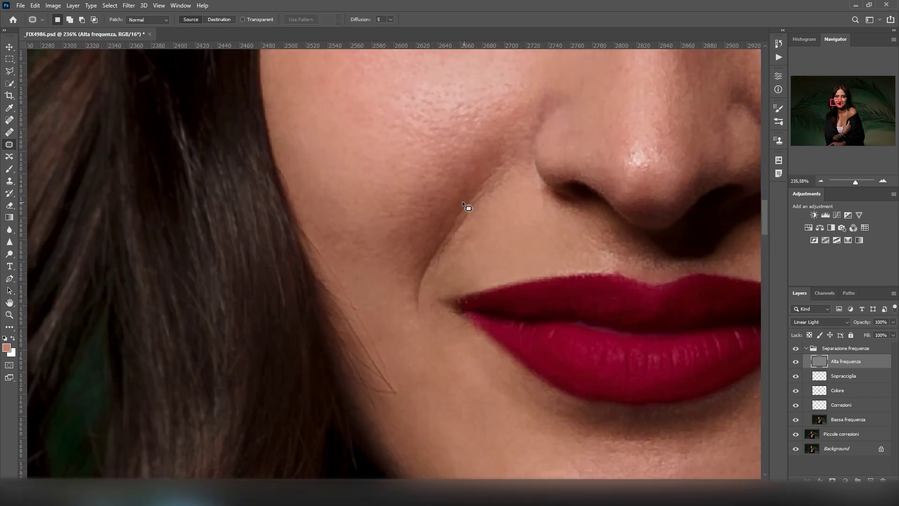
# Hide Alta frequenza, set Clone Stamp to 25% on Bassa frequenza, and patch the cheek crease.
pyautogui.hotkey('ctrl', ',')
pyautogui.hotkey('alt', '[')
pyautogui.hotkey('alt', '[')
pyautogui.hotkey('alt', '[')
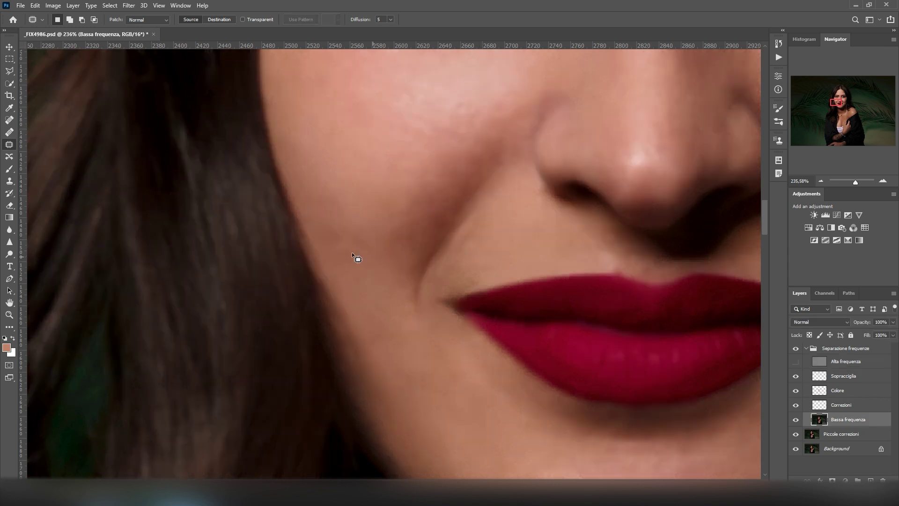
pyautogui.press('s')
pyautogui.press('2')
pyautogui.press('5')
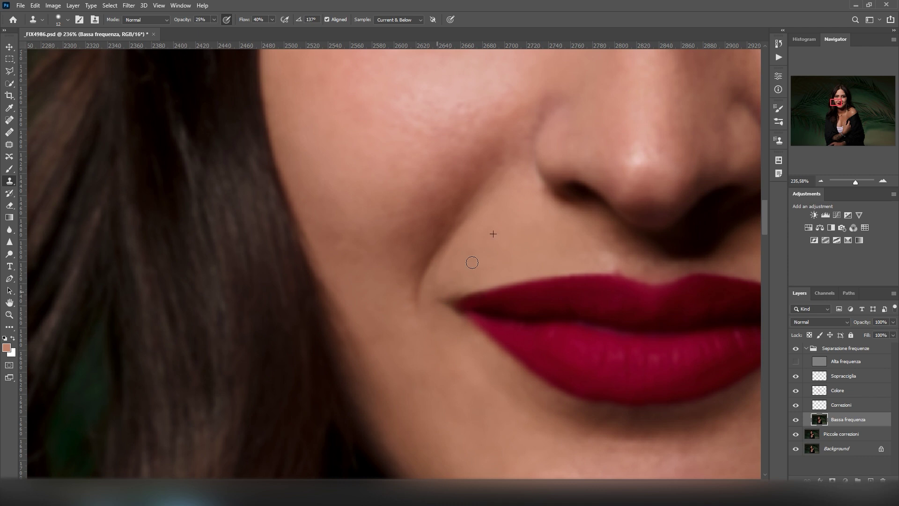
pyautogui.press('j')
pyautogui.moveTo(490, 240); pyautogui.dragTo(437, 280)
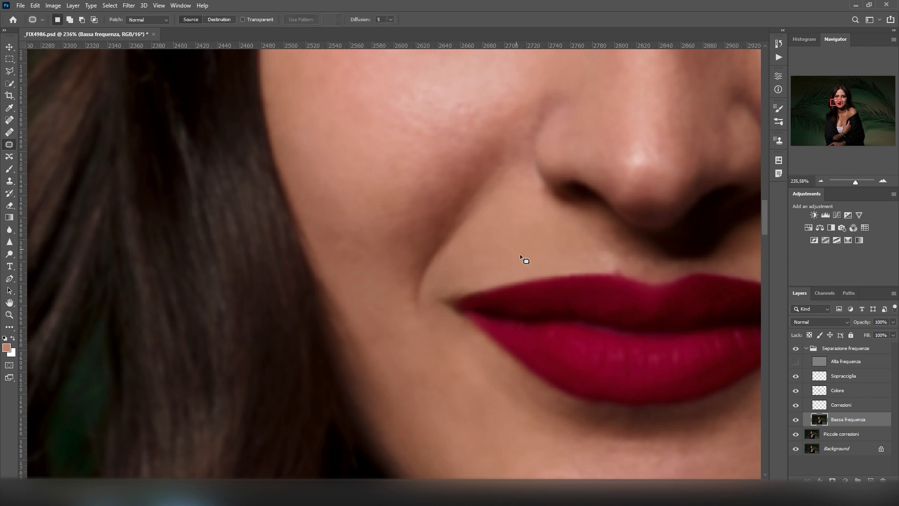
# Switch the Alta frequenza layer back on and scroll around the portrait.
pyautogui.click(796, 361)
pyautogui.scroll(-4, 606, 319)
pyautogui.scroll(-2, 606, 319)
pyautogui.scroll(-3, 607, 318)
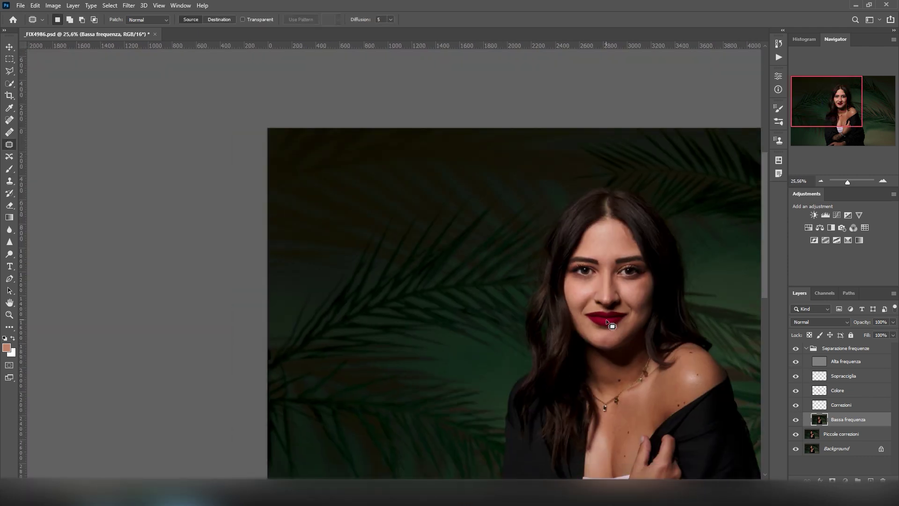
pyautogui.scroll(-1, 596, 320)
pyautogui.scroll(2, 417, 268)
pyautogui.scroll(-1, 293, 233)
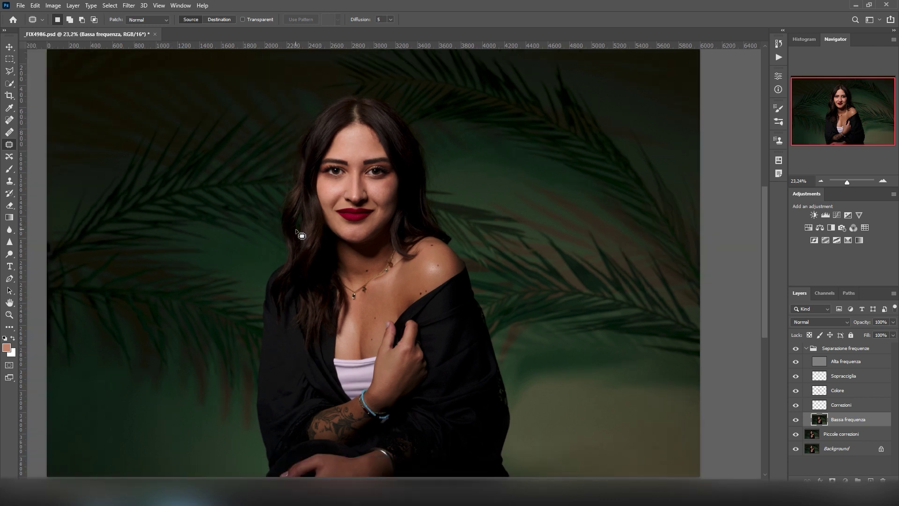
pyautogui.scroll(-1, 302, 235)
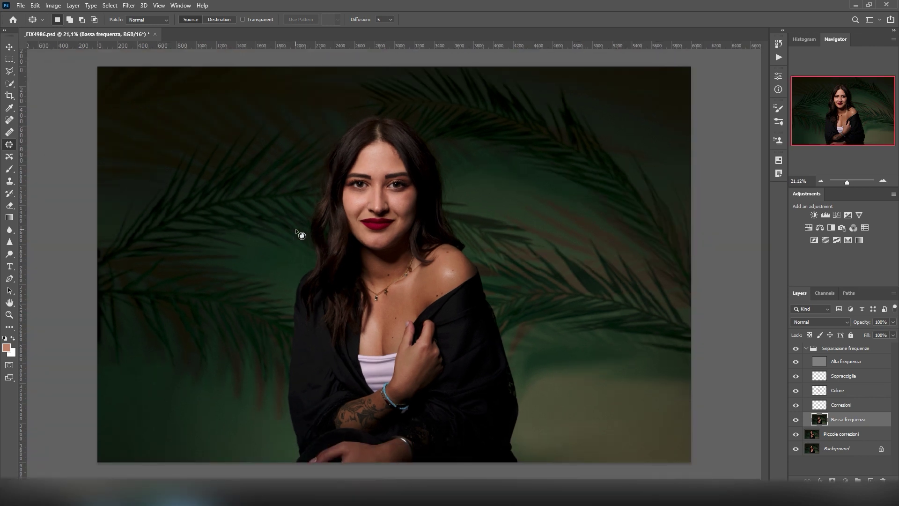
# Collapse the Separazione frequenze group and review the whole portrait.
pyautogui.click(807, 349)
pyautogui.scroll(-1, 215, 248)
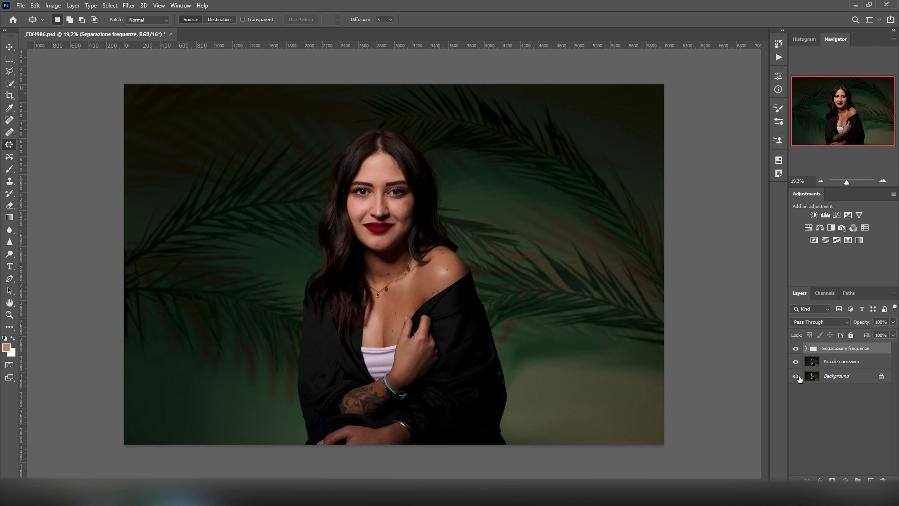
pyautogui.scroll(4, 269, 149)
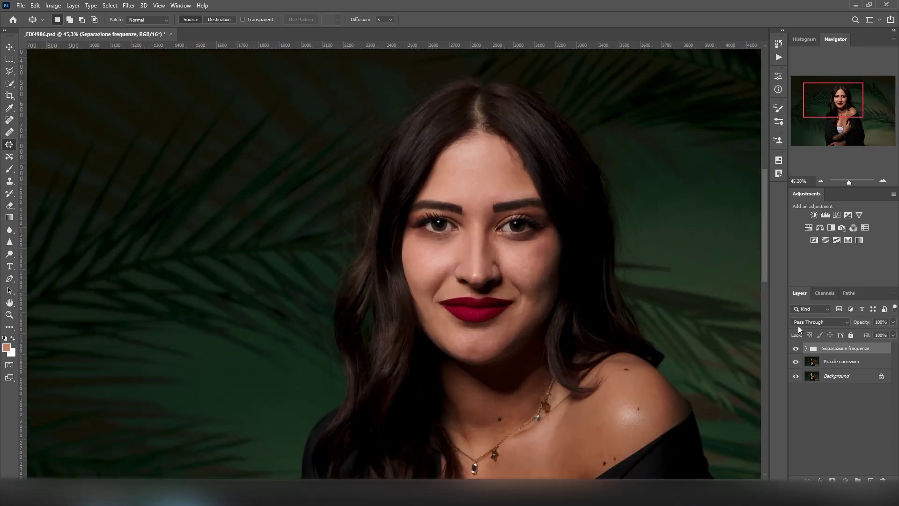
# Add a Curves layer with a raised midpoint and black mask, then use a Brush at 100% flow.
pyautogui.click(837, 215)
pyautogui.moveTo(721, 159); pyautogui.dragTo(721, 153)
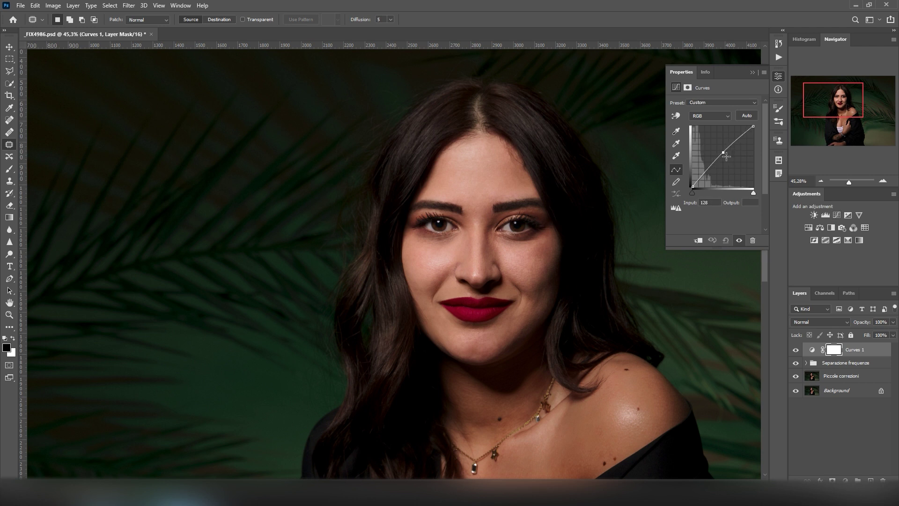
pyautogui.hotkey('ctrl', 'i')
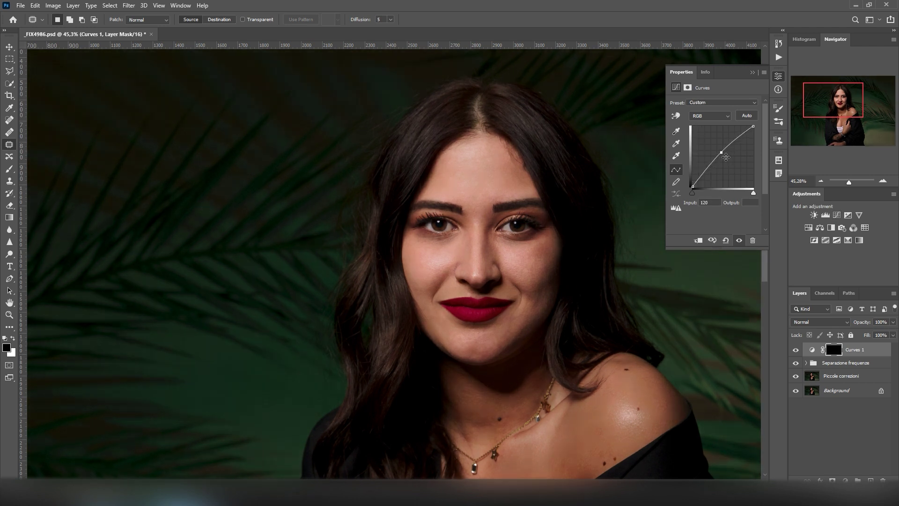
pyautogui.scroll(3, 660, 149)
pyautogui.press('b')
pyautogui.scroll(4, 311, 321)
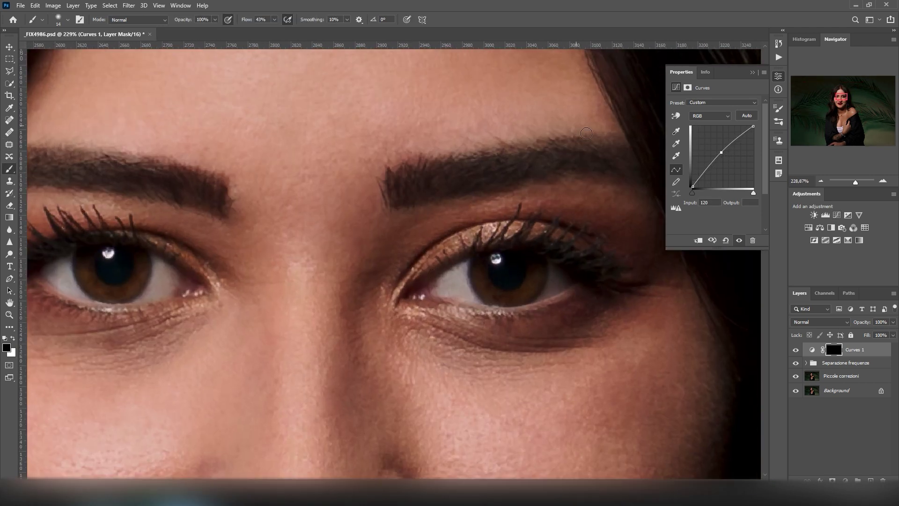
pyautogui.hotkey('shift', '0')
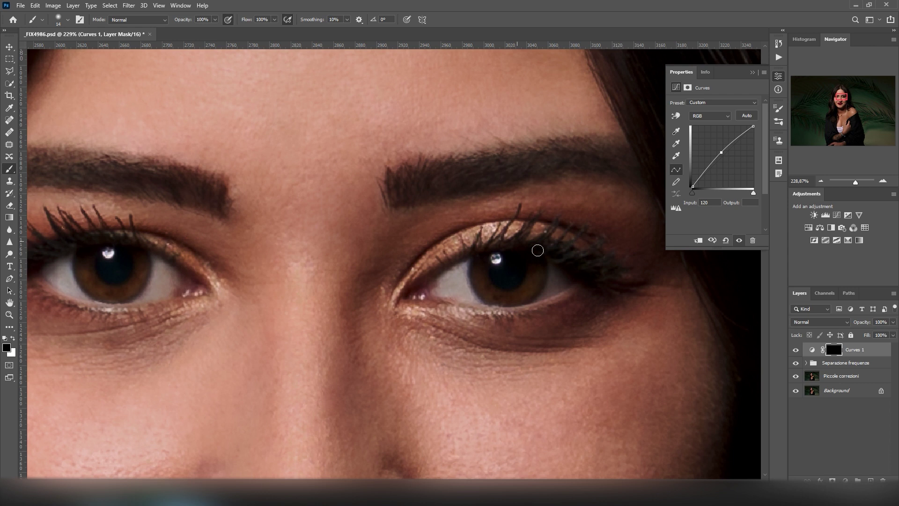
pyautogui.scroll(-3, 171, 258)
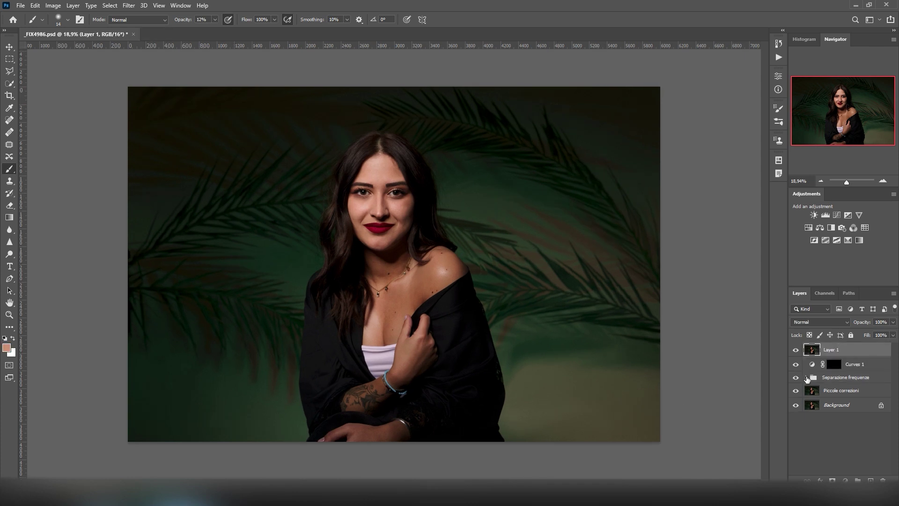
# Rename Curves 1 to 'trucco' and name the merged stamped layer 'fluidifica'.
pyautogui.doubleClick(857, 364)
pyautogui.write('trucco')
pyautogui.press('Return')
pyautogui.doubleClick(833, 350)
pyautogui.write('fluidifica')
pyautogui.press('Return')
# Open Filter > Liquify on fluidifica and size the brush for hair and face work.
pyautogui.click(129, 6)
pyautogui.click(143, 97)
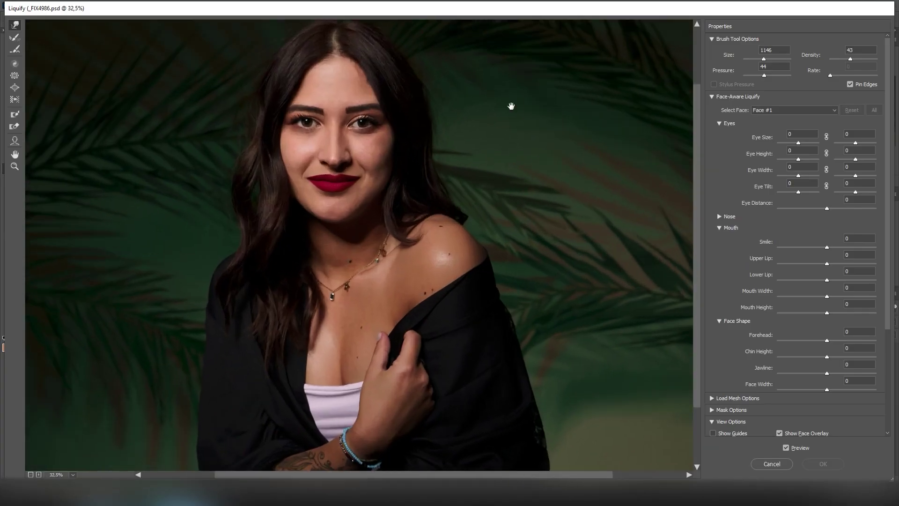
pyautogui.moveTo(511, 106); pyautogui.dragTo(595, 179)
pyautogui.press('[')
pyautogui.press('[')
pyautogui.press('[')
pyautogui.scroll(1, 548, 181)
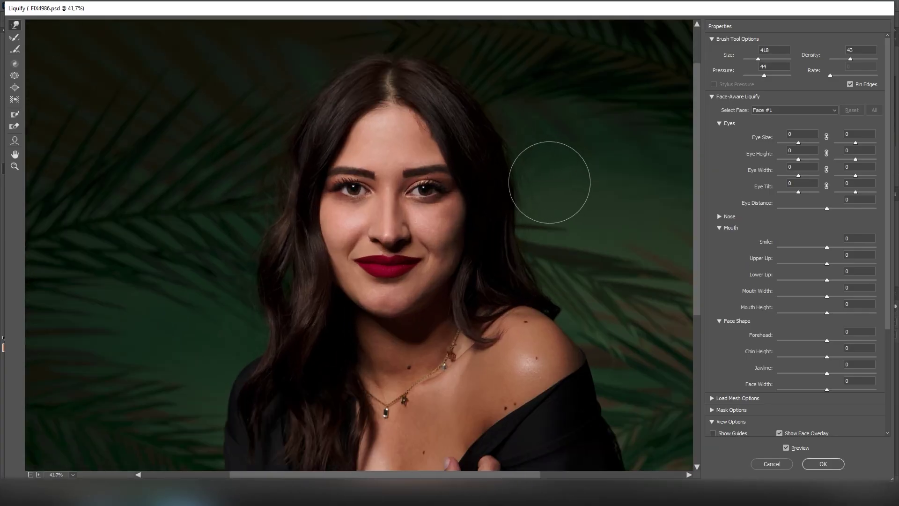
pyautogui.scroll(2, 526, 153)
pyautogui.press('[')
pyautogui.press('[')
pyautogui.press('[')
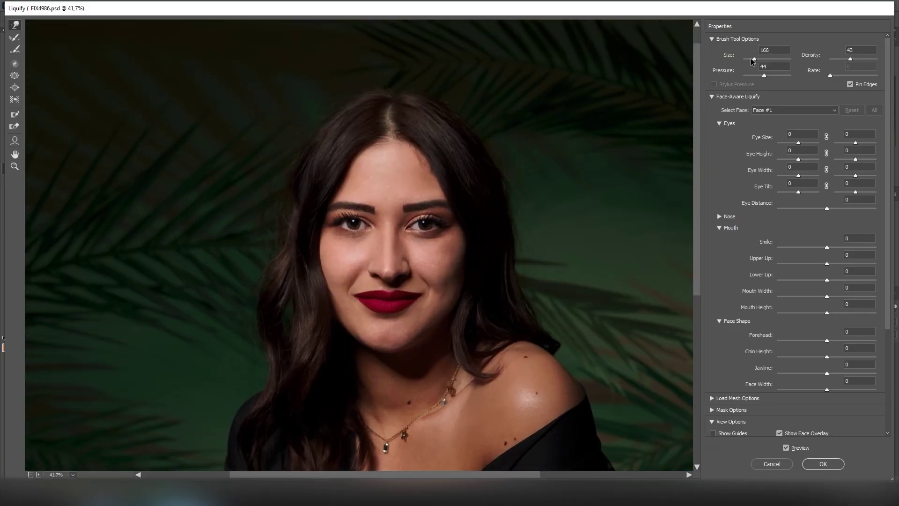
pyautogui.press(']')
pyautogui.press(']')
pyautogui.press(']')
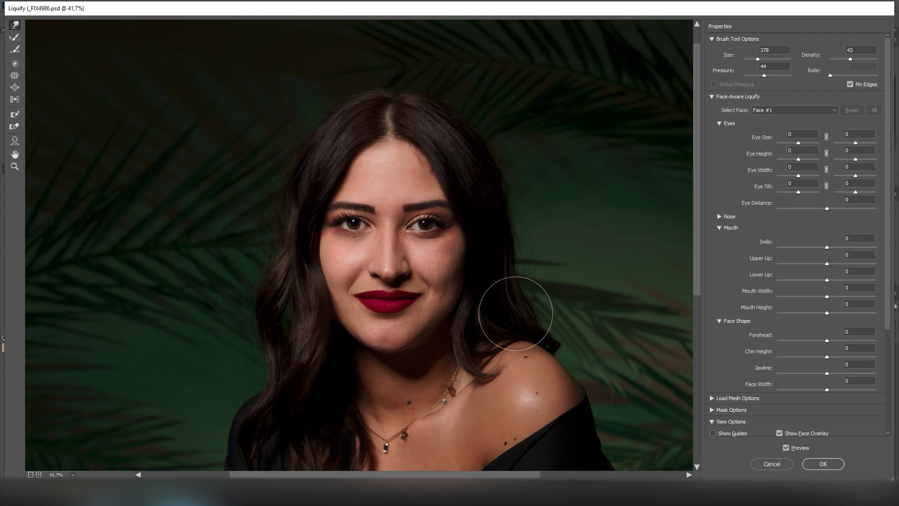
pyautogui.press('[')
pyautogui.press('[')
pyautogui.press('[')
# Fit the photo in the Liquify view, compare with the original, and apply the warp.
pyautogui.scroll(2, 470, 126)
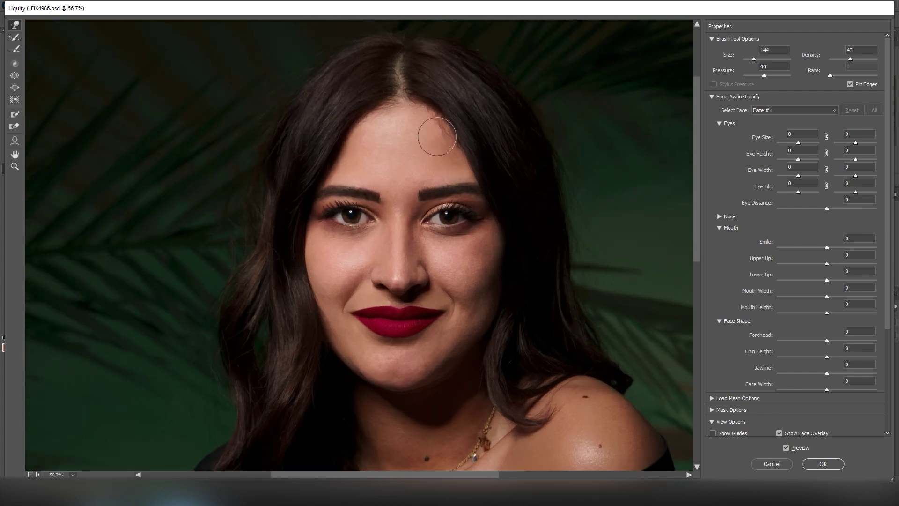
pyautogui.scroll(-3, 569, 249)
pyautogui.scroll(1, 443, 175)
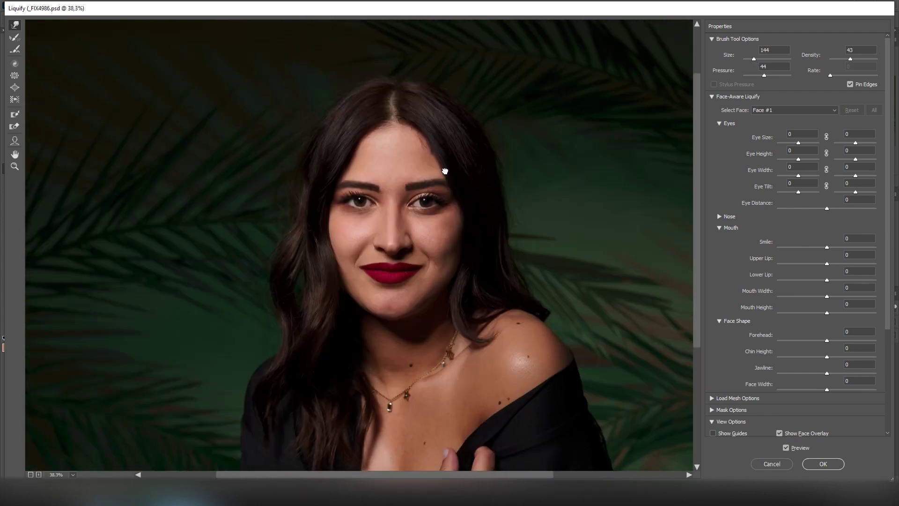
pyautogui.scroll(1, 374, 164)
pyautogui.hotkey('ctrl', '0')
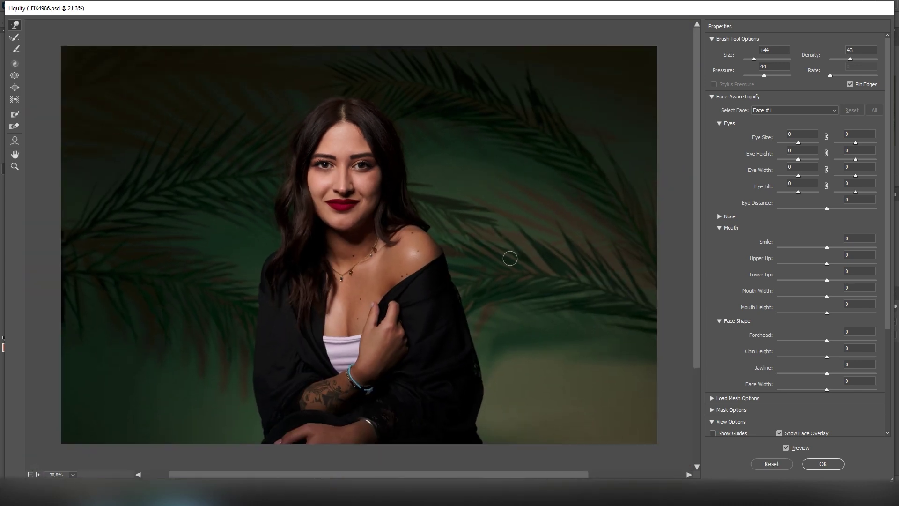
pyautogui.click(786, 448)
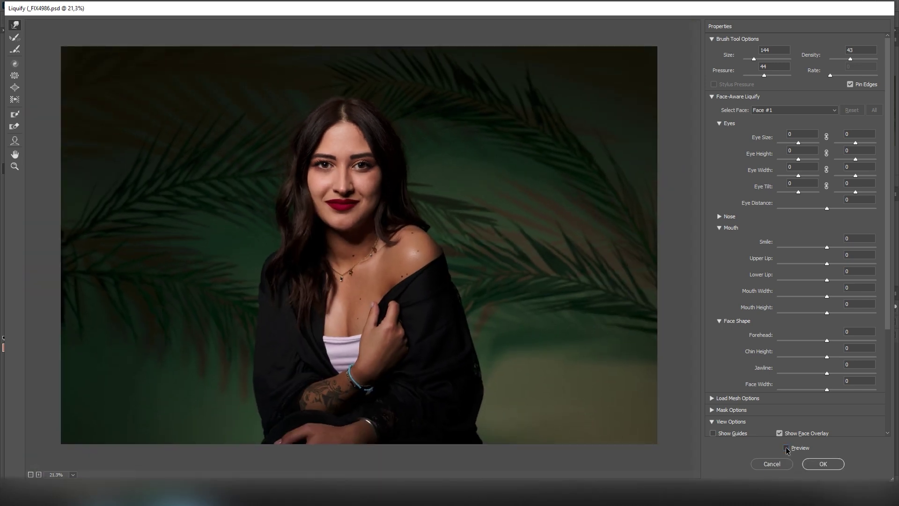
pyautogui.click(824, 463)
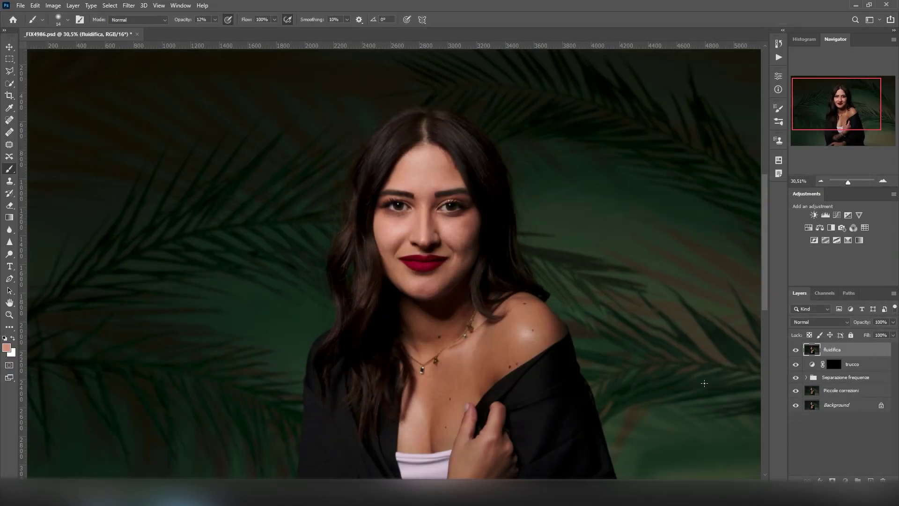
# Add a Curves layer with a black-filled mask and name it 'sfondo'.
pyautogui.scroll(-3, 670, 319)
pyautogui.scroll(1, 674, 324)
pyautogui.click(800, 354)
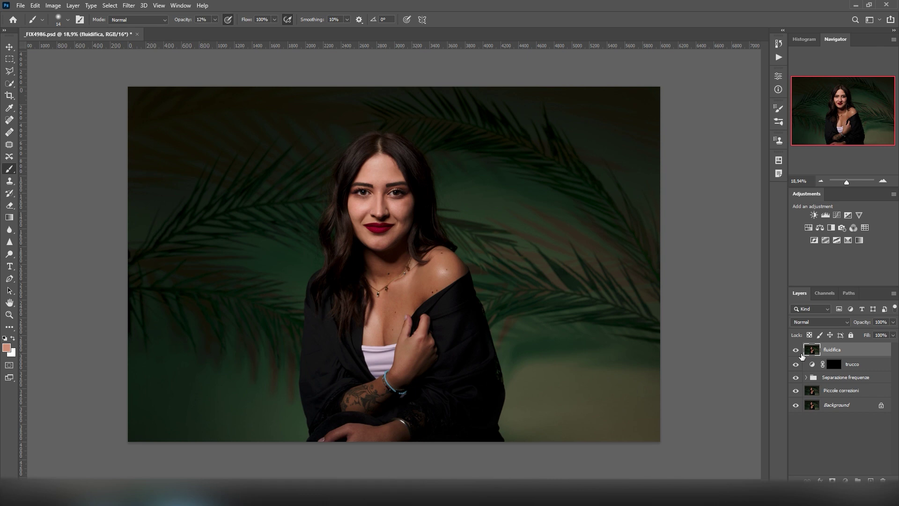
pyautogui.press('F2')
pyautogui.hotkey('ctrl', 'i')
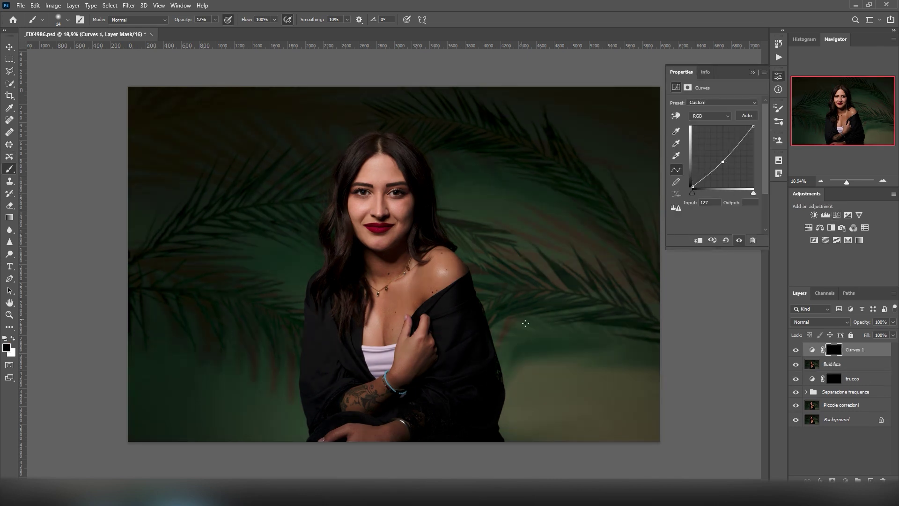
pyautogui.write('sfondo')
pyautogui.press('Return')
# Adjust the brush size and hardness and raise brush opacity to 100%.
pyautogui.rightClick(602, 373)
pyautogui.press('Escape')
pyautogui.rightClick(623, 372)
pyautogui.press('Return')
pyautogui.click(215, 19)
pyautogui.moveTo(215, 29); pyautogui.dragTo(258, 30)
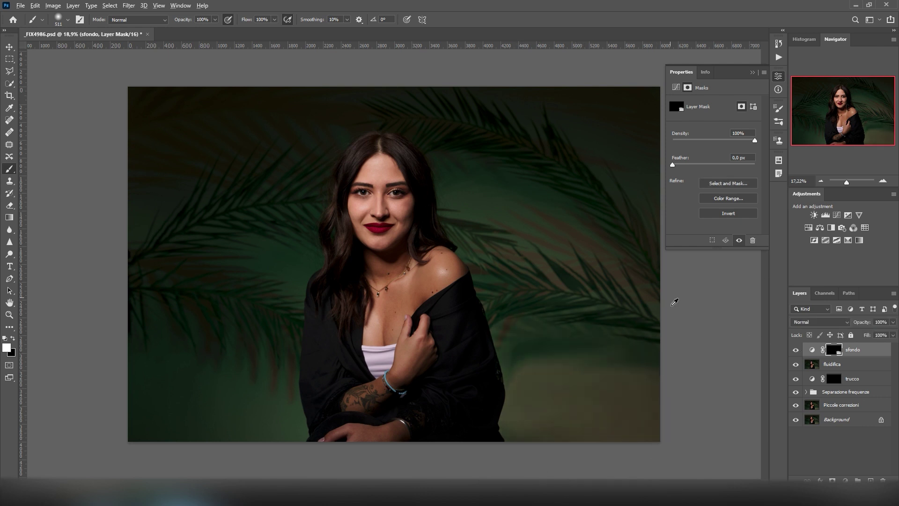
pyautogui.hotkey('ctrl', '-')
# Tweak the Green, Blue and Red channel curves of sfondo, then save the document.
pyautogui.click(676, 87)
pyautogui.click(709, 116)
pyautogui.click(697, 138)
pyautogui.press('Down')
pyautogui.press('Return')
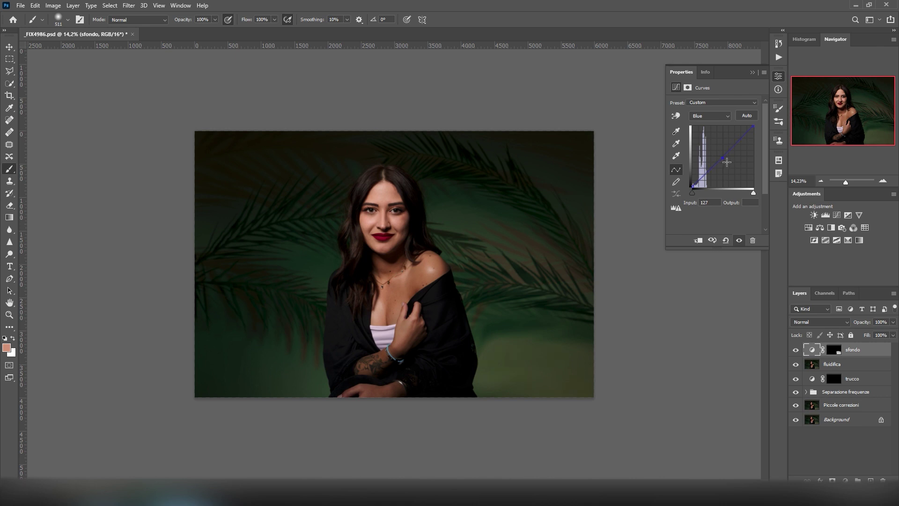
pyautogui.press('Up')
pyautogui.press('Up')
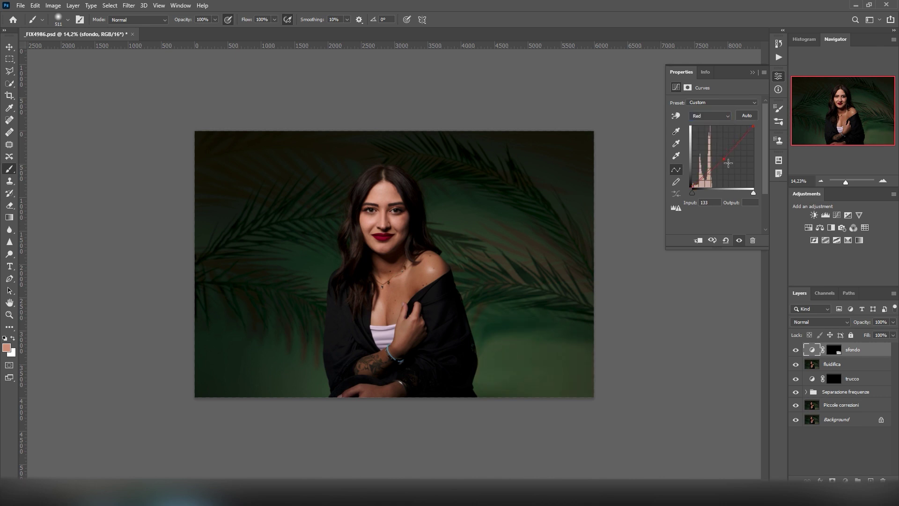
pyautogui.press('Up')
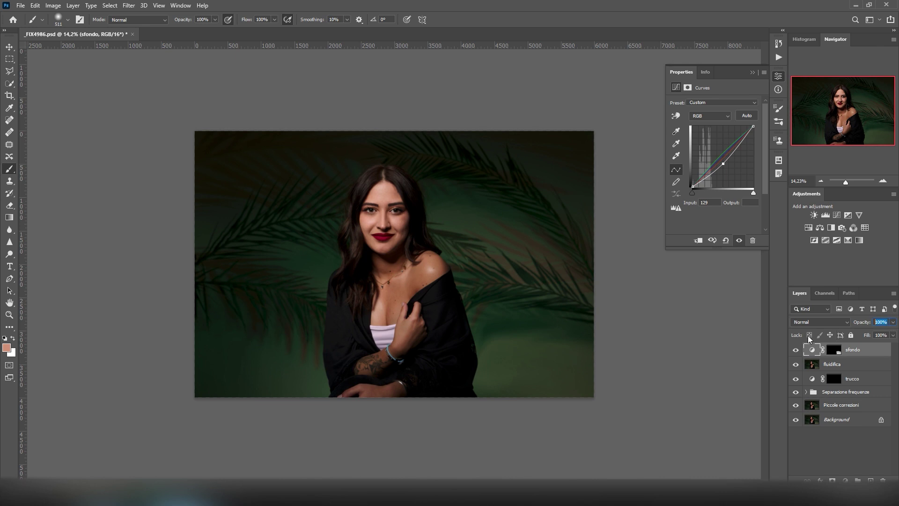
pyautogui.write('50')
pyautogui.scroll(1, 717, 319)
pyautogui.hotkey('ctrl', 's')
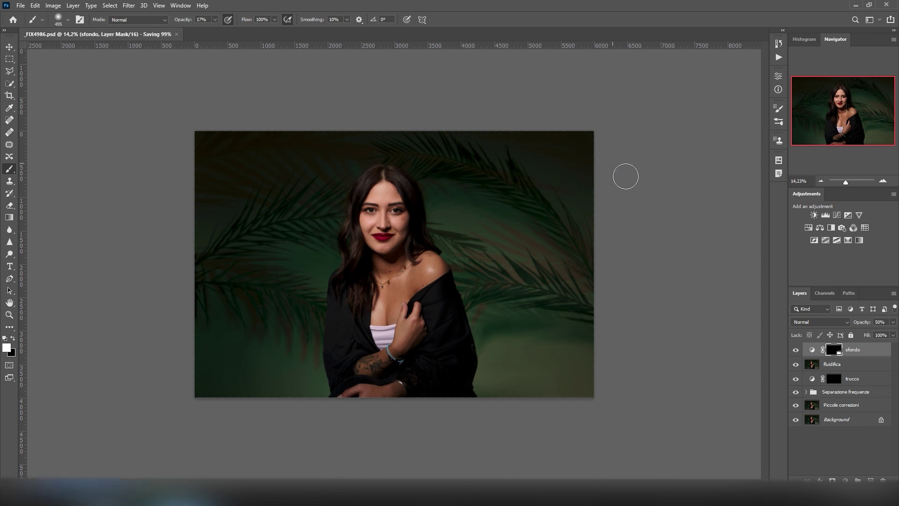
pyautogui.scroll(1, 630, 192)
pyautogui.scroll(1, 632, 201)
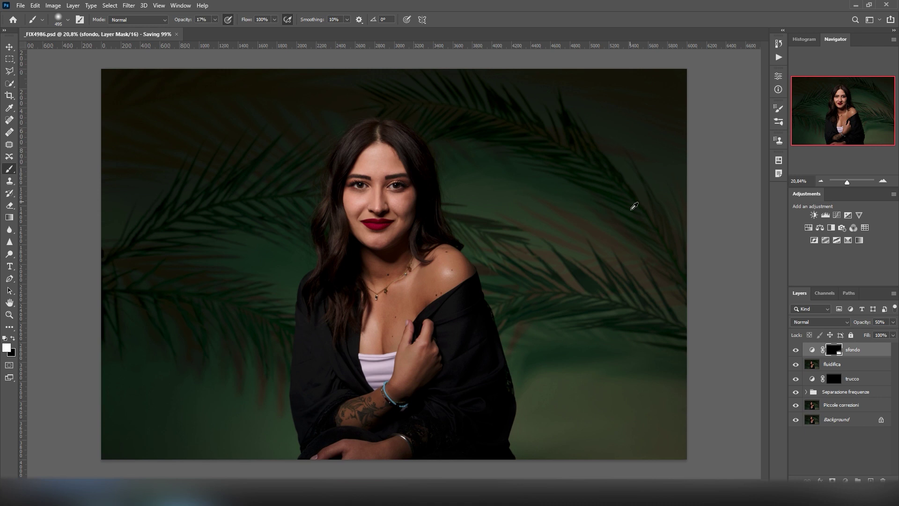
pyautogui.scroll(1, 634, 206)
pyautogui.keyDown('alt'); pyautogui.click(797, 421); pyautogui.keyUp('alt')
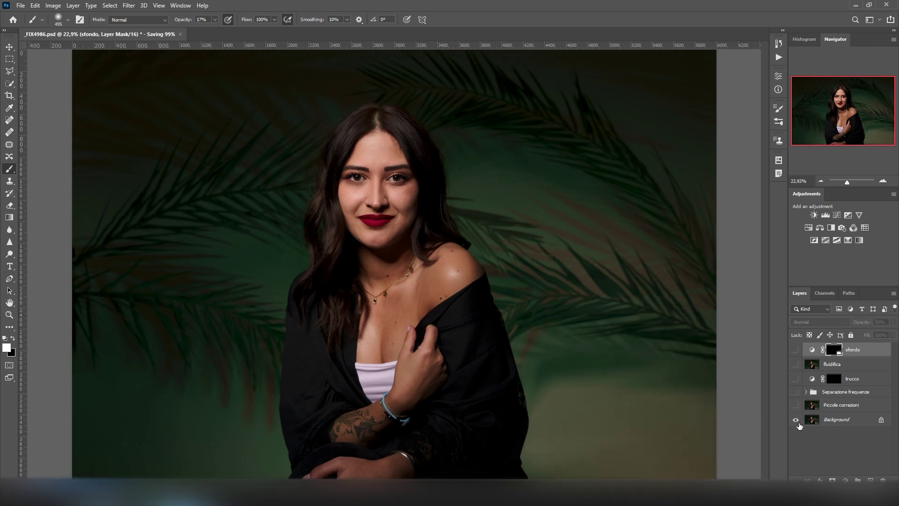
pyautogui.keyDown('alt'); pyautogui.click(796, 421); pyautogui.keyUp('alt')
pyautogui.keyDown('alt'); pyautogui.click(797, 420); pyautogui.keyUp('alt')
pyautogui.keyDown('alt'); pyautogui.click(796, 421); pyautogui.keyUp('alt')
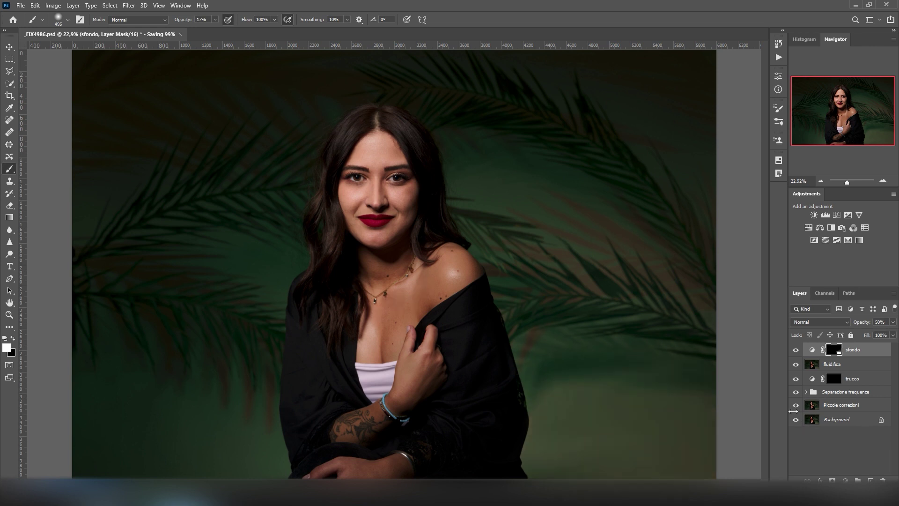